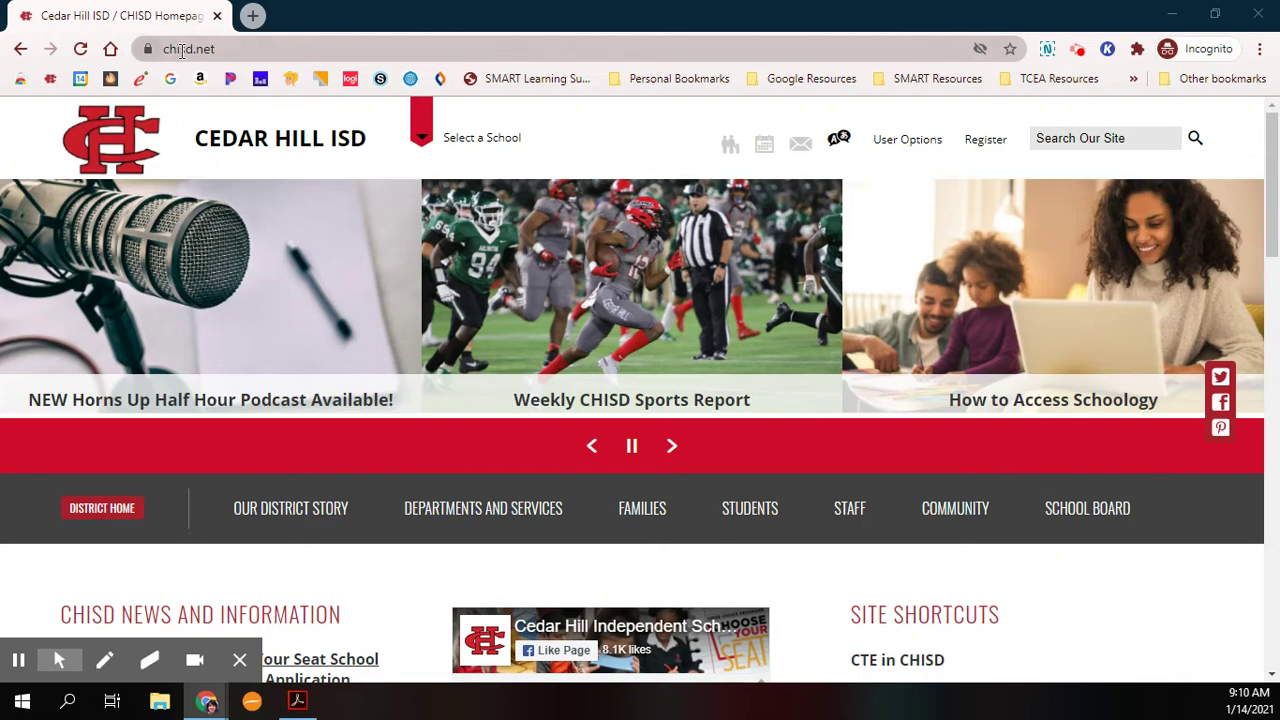
Open the 'CHISD's Choose Your Seat' news article in a new tab.
{"action": "scroll", "coordinate": [1086, 506], "scroll_direction": "down", "scroll_amount": 1}
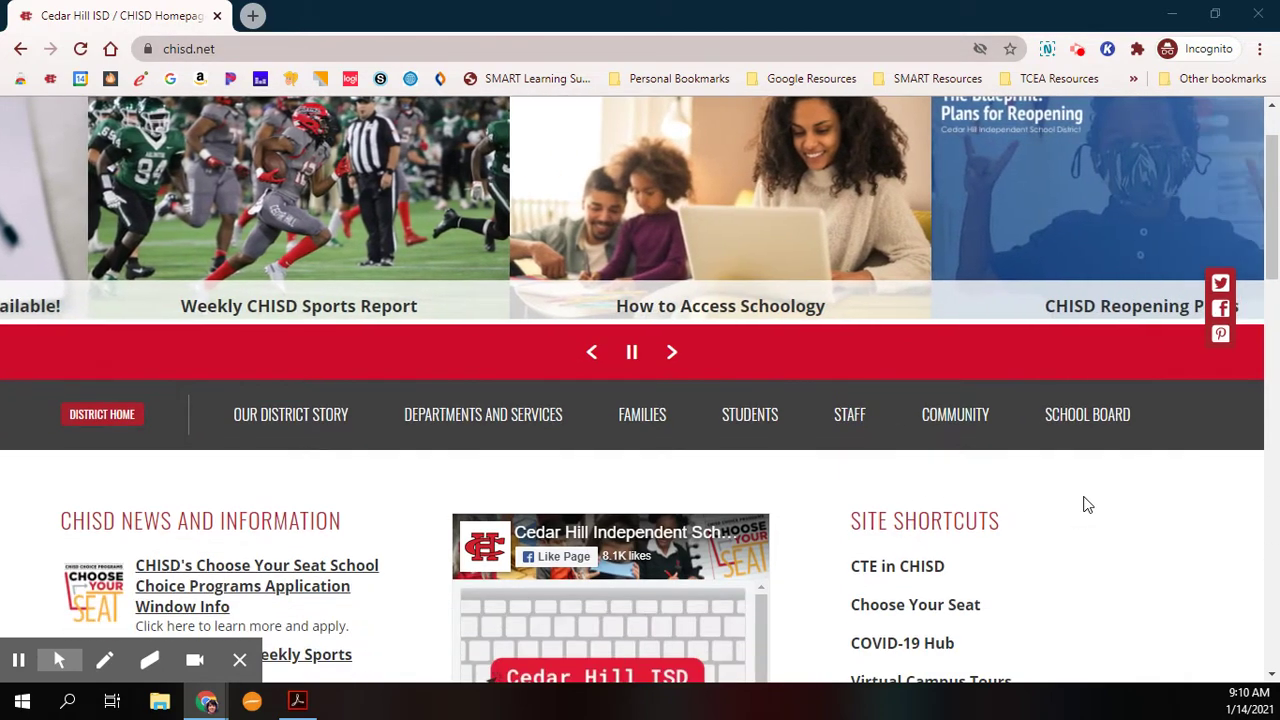
{"action": "scroll", "coordinate": [1106, 509], "scroll_direction": "down", "scroll_amount": 2}
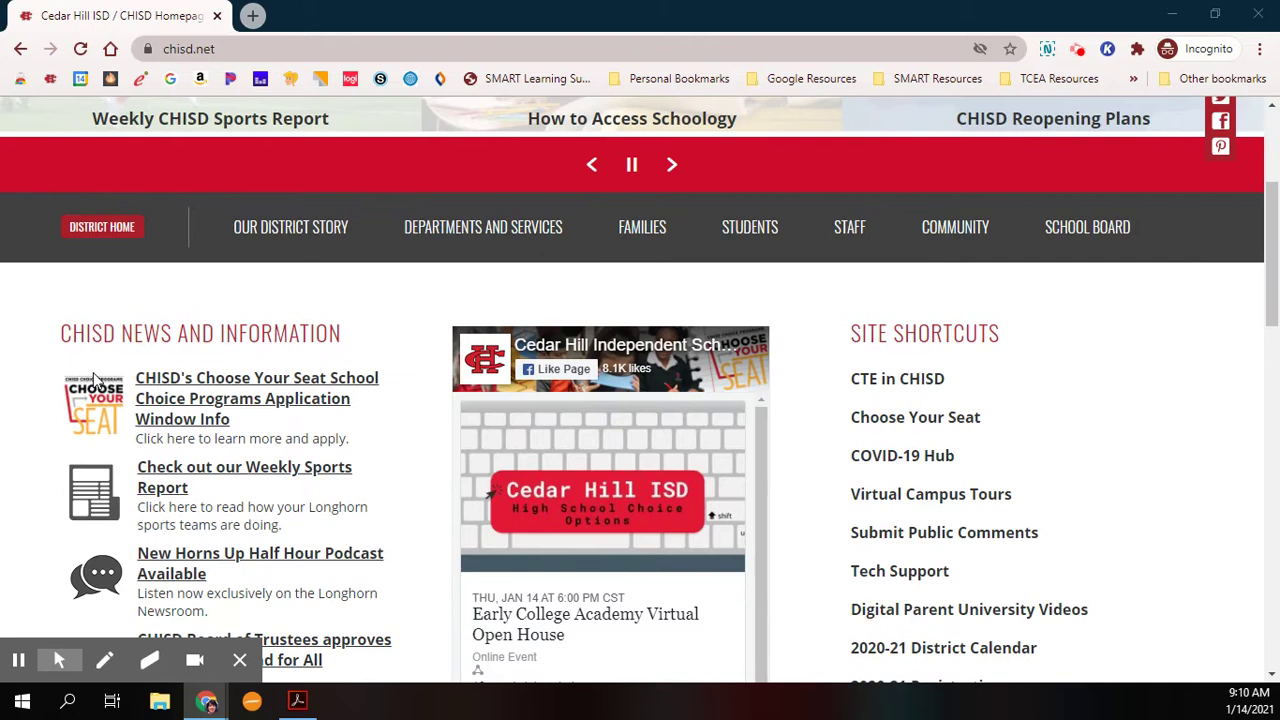
{"action": "left_click", "coordinate": [190, 413]}
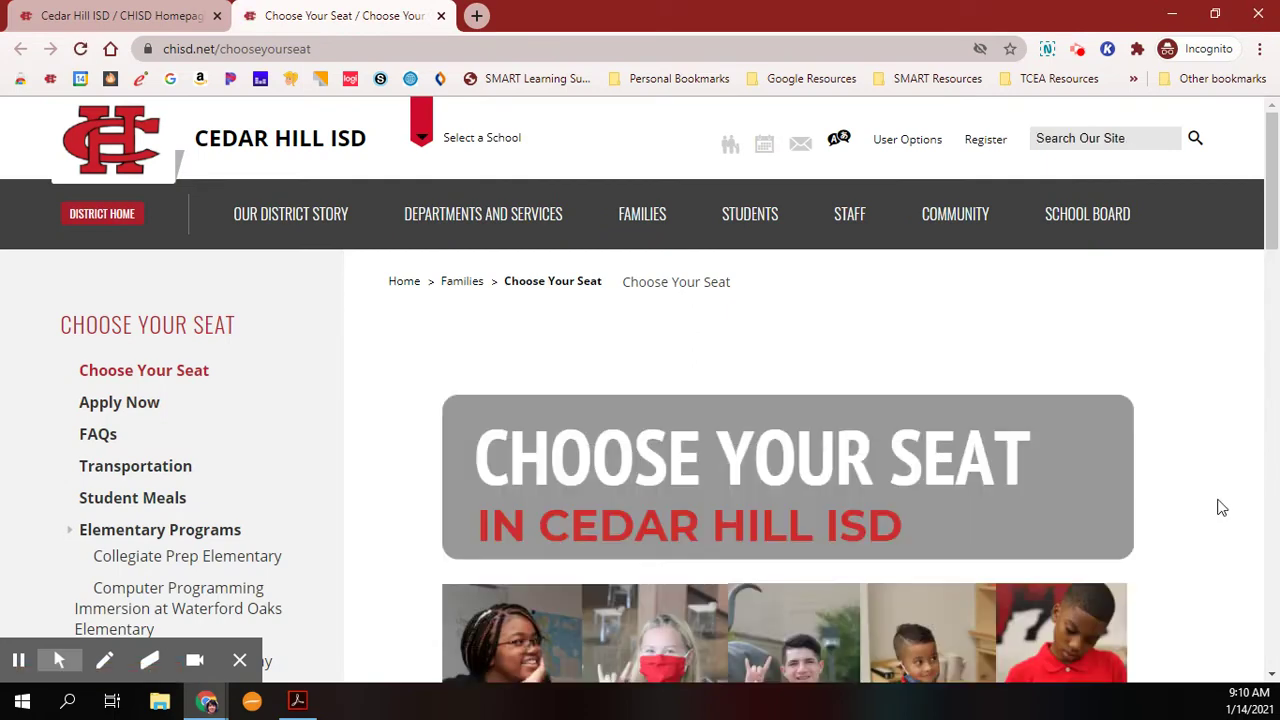
Scroll down the Choose Your Seat page to the Helpful Links box.
{"action": "scroll", "coordinate": [1218, 505], "scroll_direction": "down", "scroll_amount": 1}
{"action": "scroll", "coordinate": [1218, 505], "scroll_direction": "down", "scroll_amount": 1}
{"action": "scroll", "coordinate": [1214, 491], "scroll_direction": "down", "scroll_amount": 3}
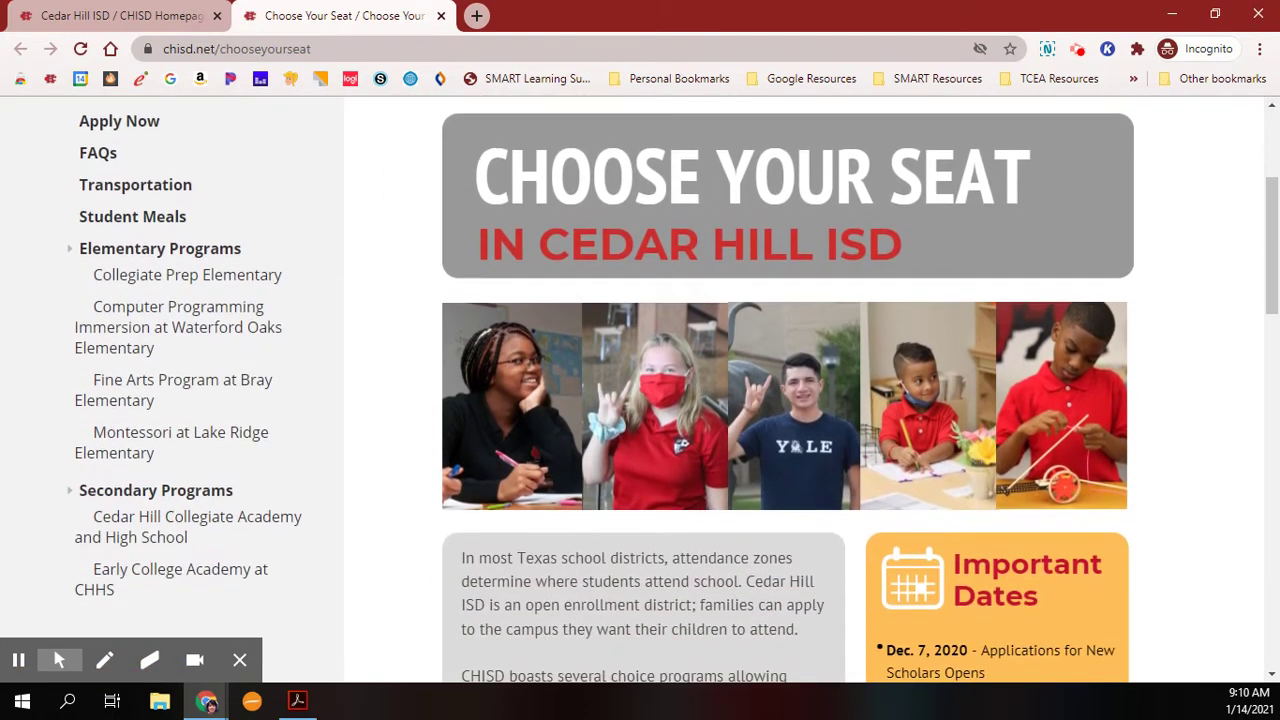
{"action": "scroll", "coordinate": [1214, 490], "scroll_direction": "down", "scroll_amount": 2}
{"action": "scroll", "coordinate": [1209, 489], "scroll_direction": "down", "scroll_amount": 2}
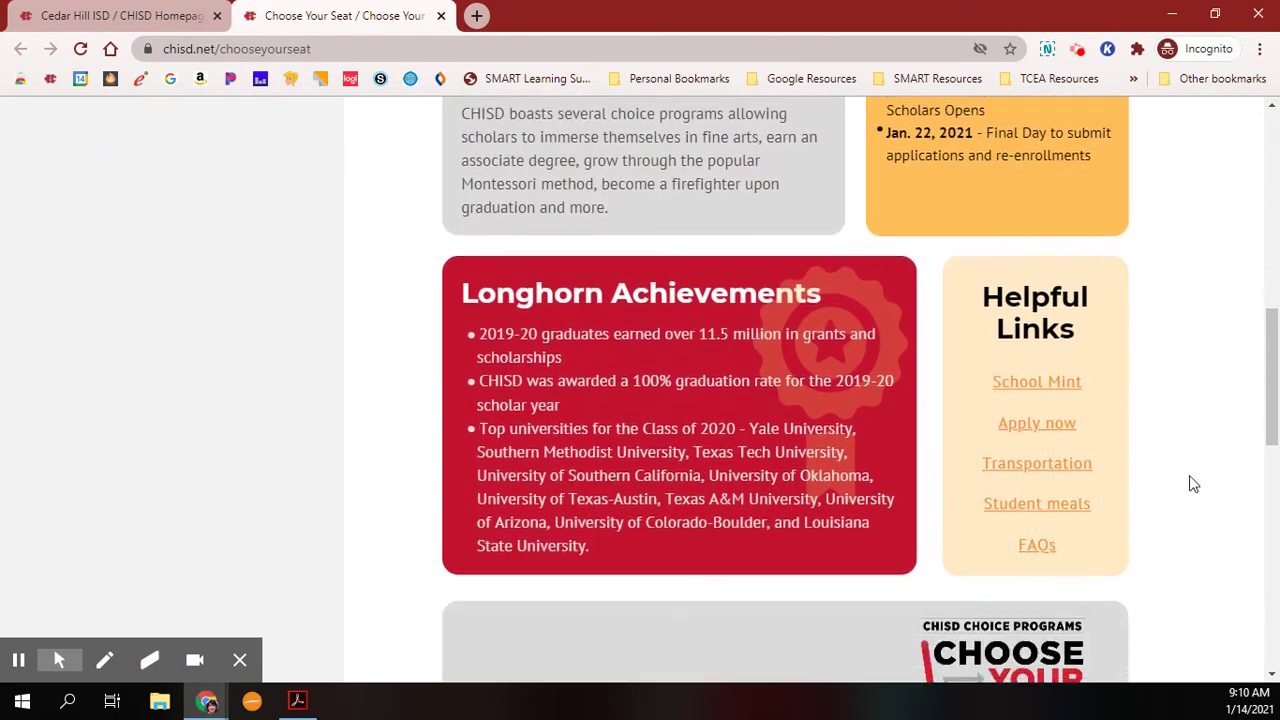
Follow the School Mint link under Helpful Links to the Cedar Hill ISD log-in page.
{"action": "left_click", "coordinate": [1029, 390]}
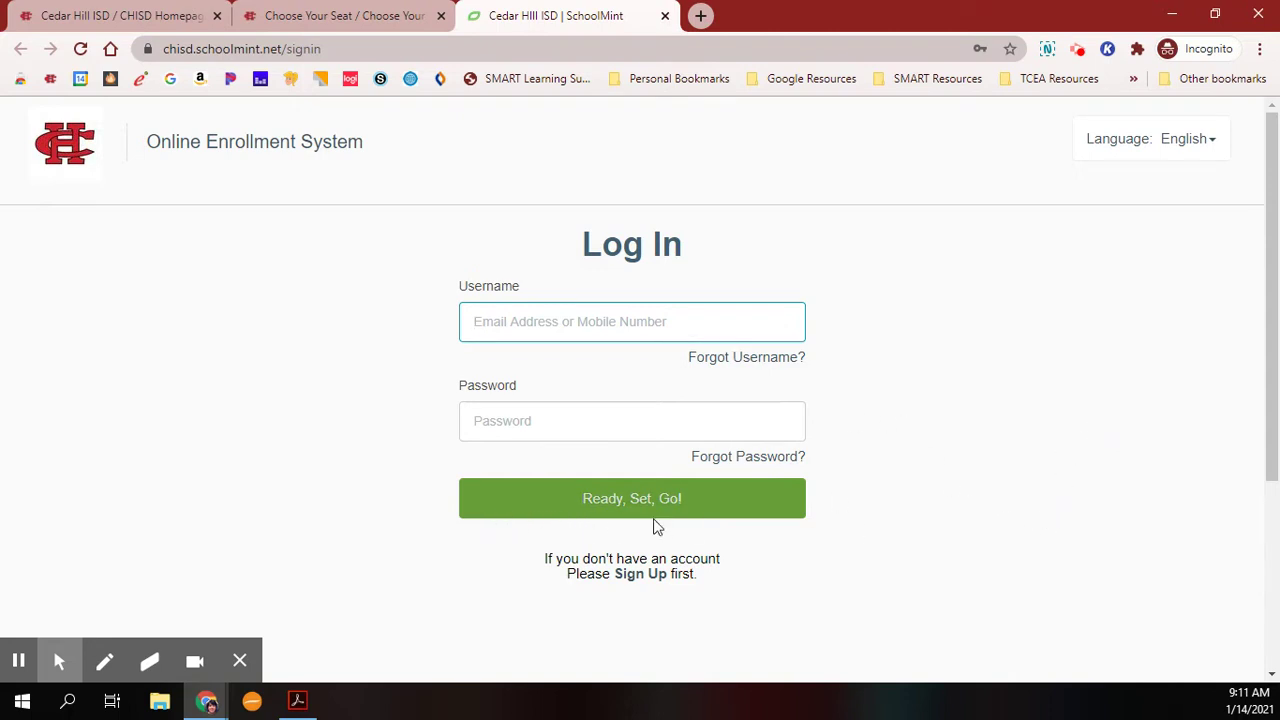
Start a new account, entering the parent's e-mail as the username and its confirmation.
{"action": "left_click", "coordinate": [638, 575]}
{"action": "left_click", "coordinate": [554, 322]}
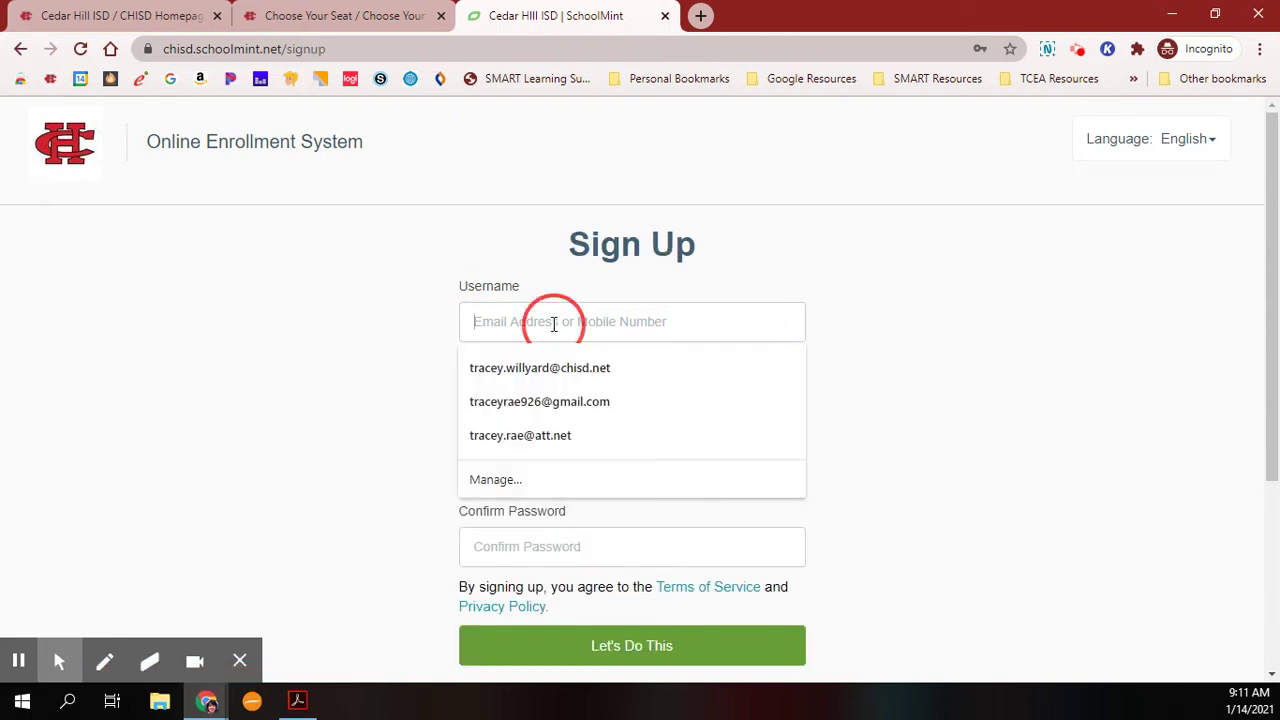
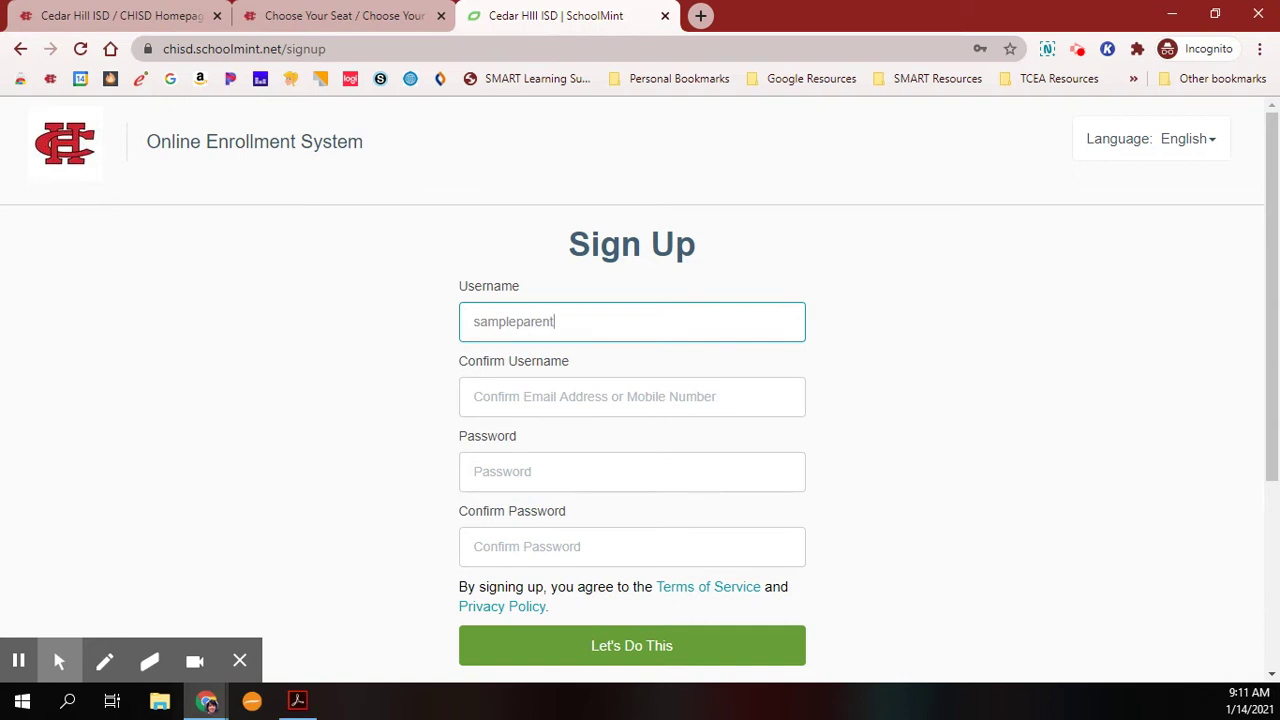
{"action": "left_click", "coordinate": [670, 396]}
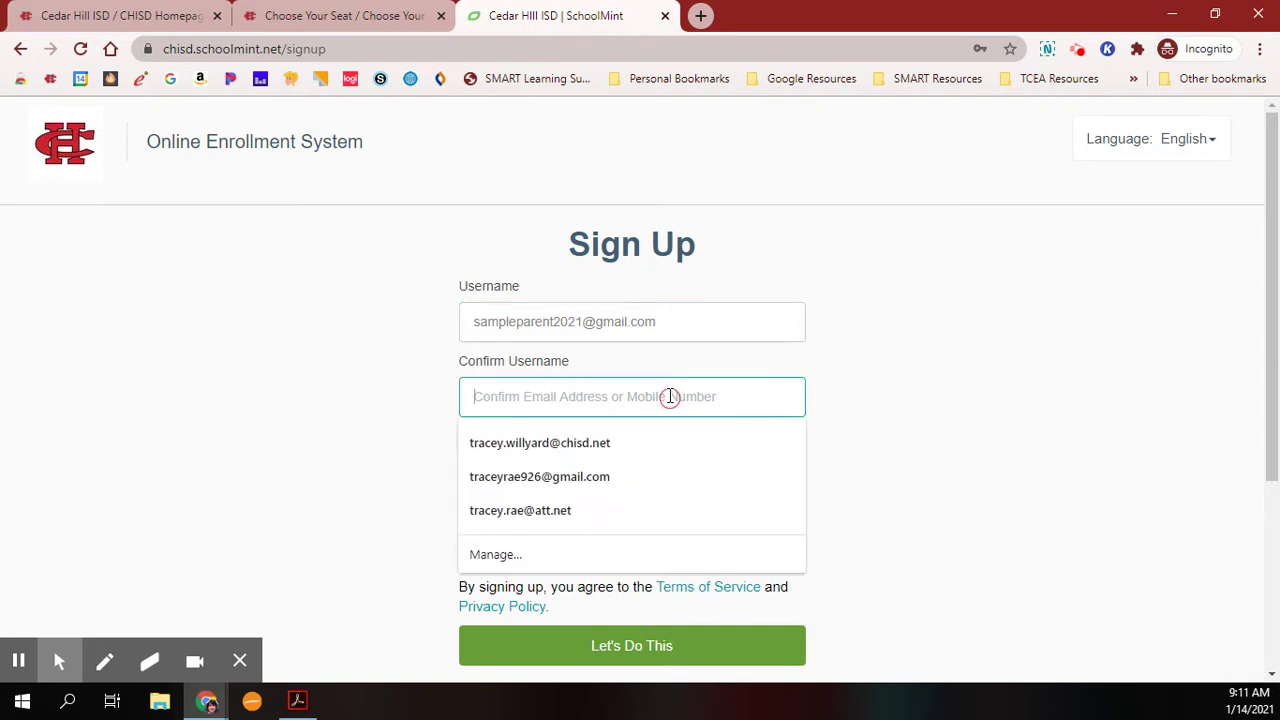
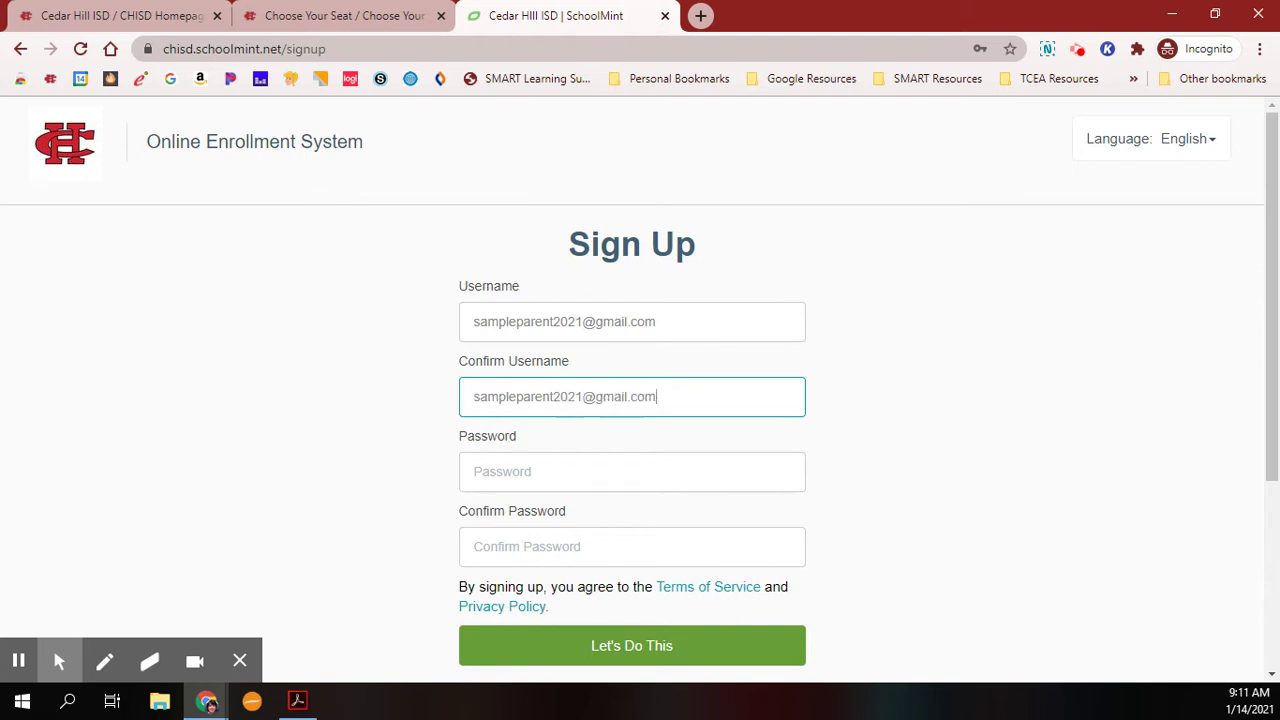
Enter and confirm the account password, then submit the sign-up with Let's Do This.
{"action": "left_click", "coordinate": [651, 466]}
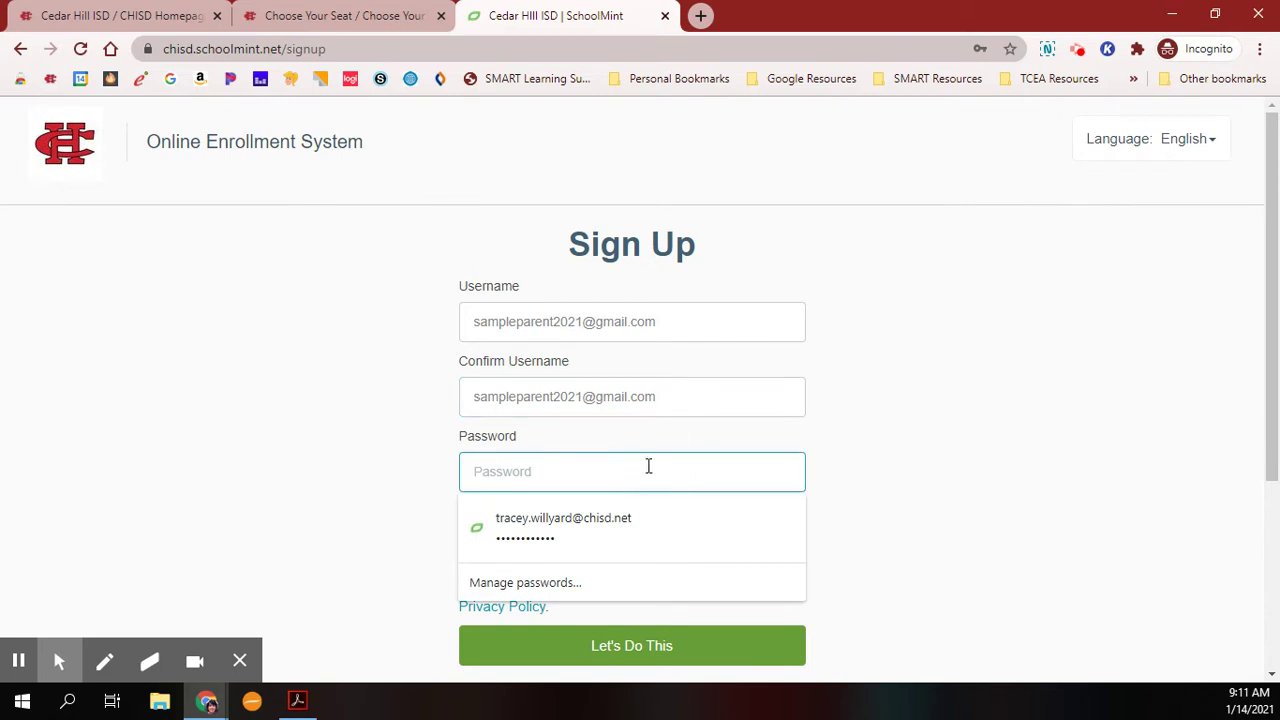
{"action": "type", "text": "pa"}
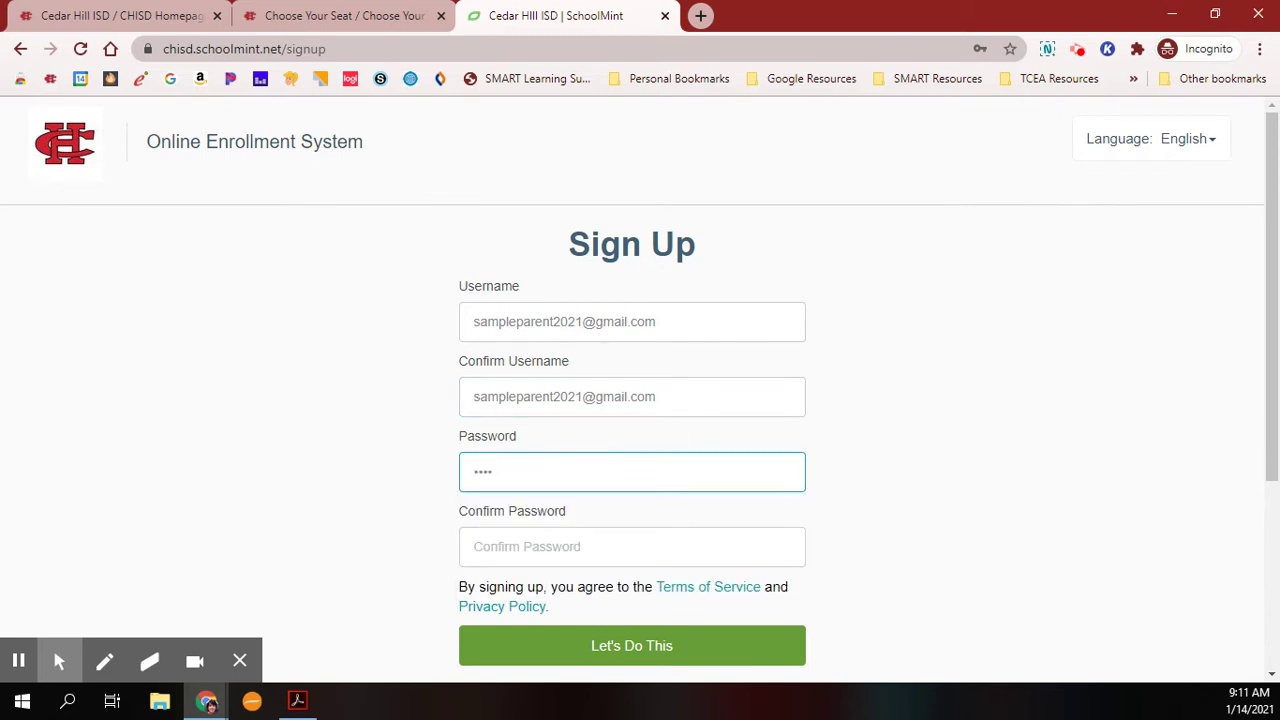
{"action": "key", "text": "BackSpace"}
{"action": "type", "text": "pa21"}
{"action": "left_click", "coordinate": [788, 553]}
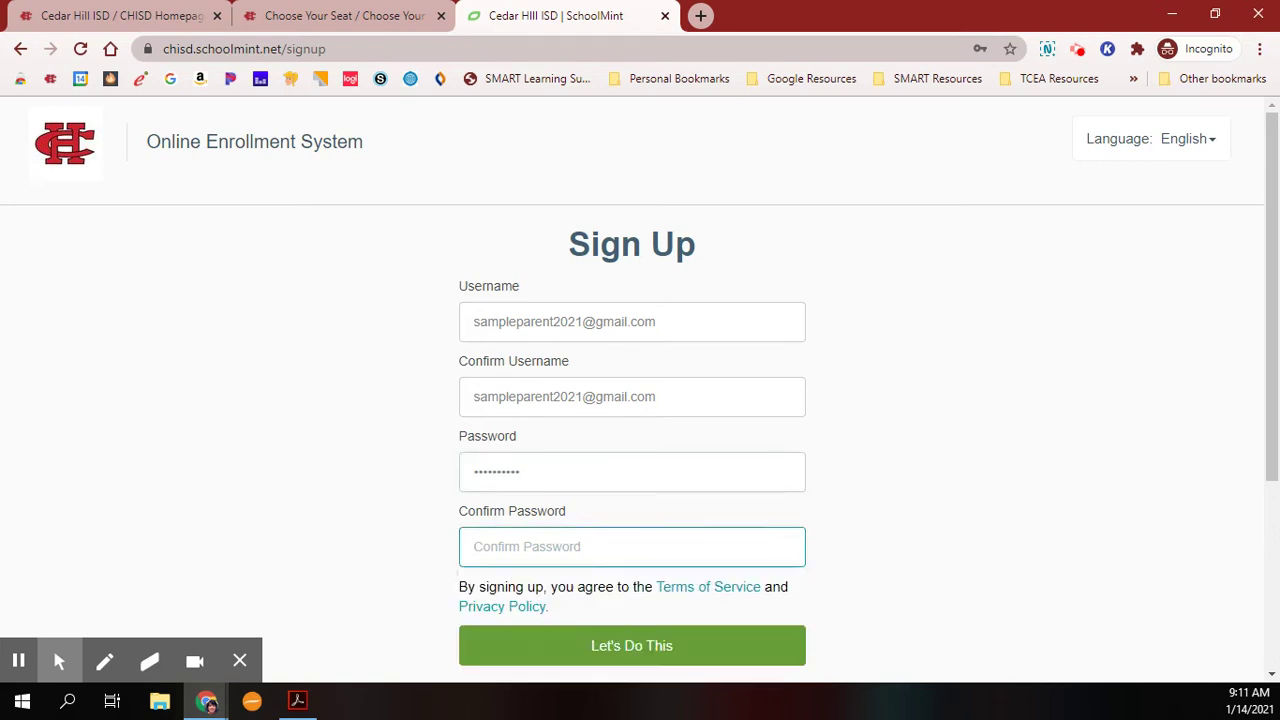
{"action": "type", "text": "parent2"}
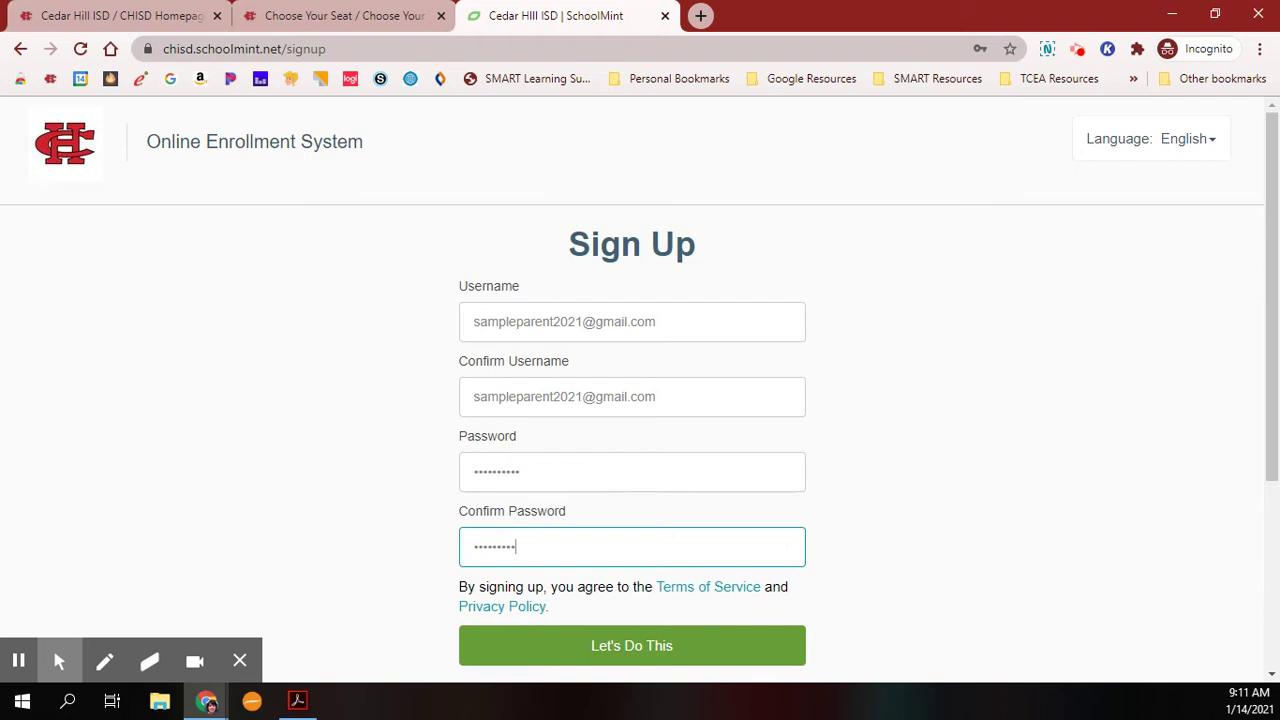
{"action": "type", "text": "021"}
{"action": "left_click", "coordinate": [615, 645]}
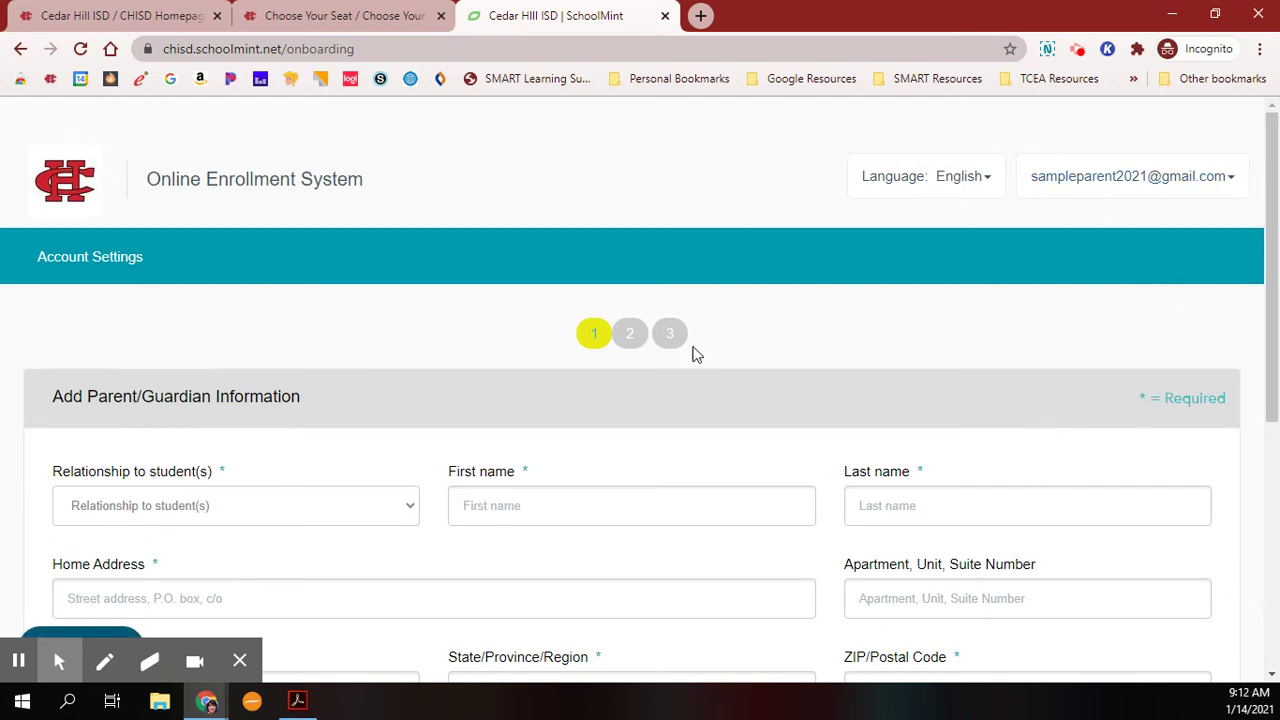
Set the relationship to Mother and enter the parent's first name and other details.
{"action": "scroll", "coordinate": [694, 354], "scroll_direction": "down", "scroll_amount": 1}
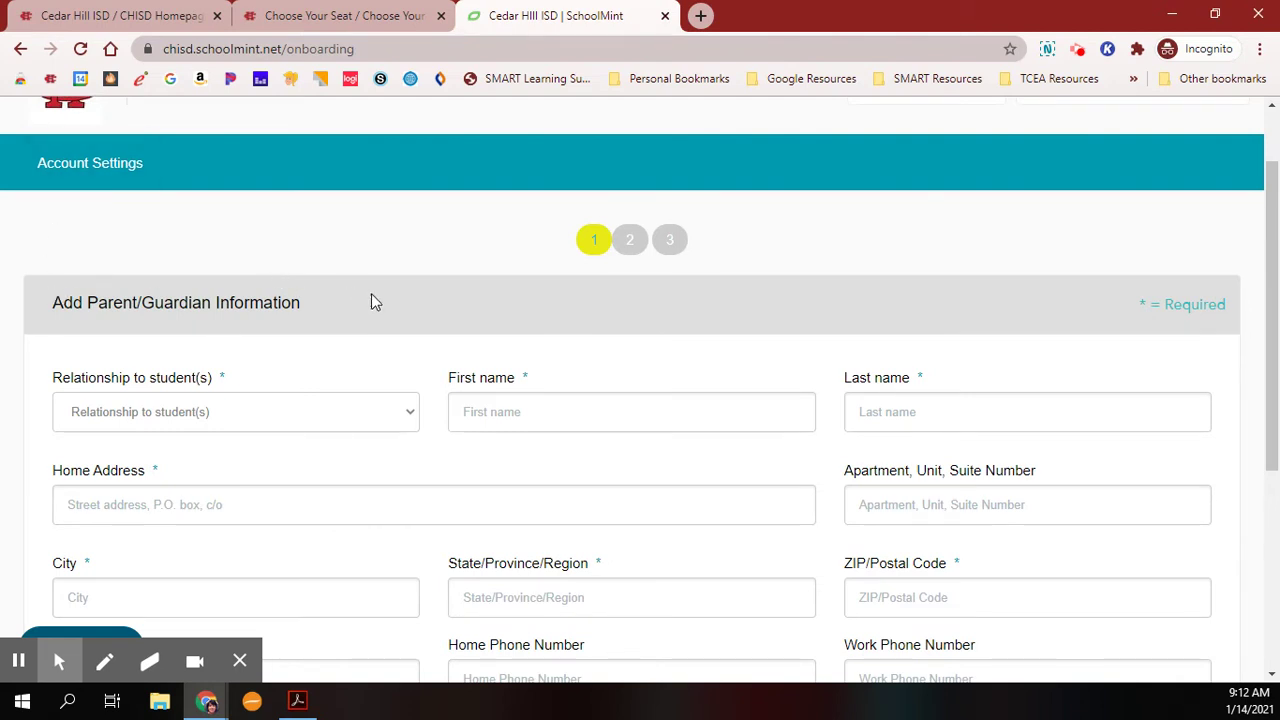
{"action": "scroll", "coordinate": [371, 302], "scroll_direction": "down", "scroll_amount": 4}
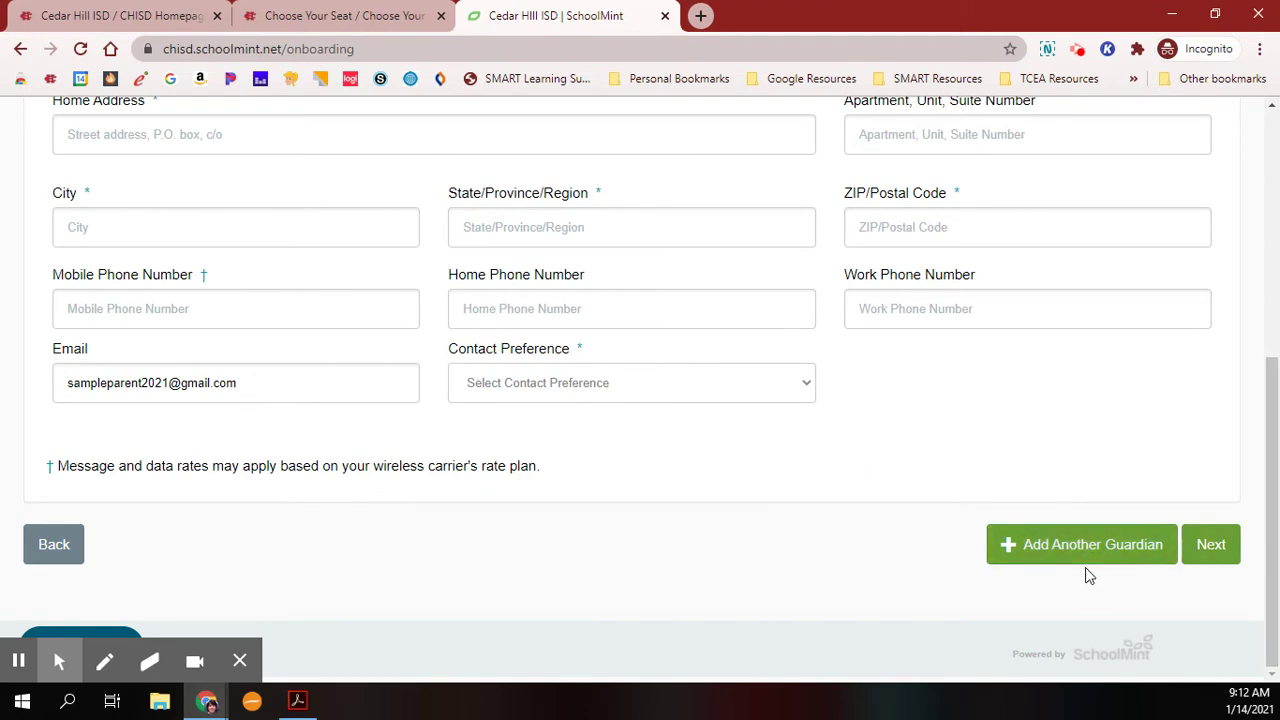
{"action": "scroll", "coordinate": [140, 357], "scroll_direction": "up", "scroll_amount": 4}
{"action": "left_click", "coordinate": [157, 416]}
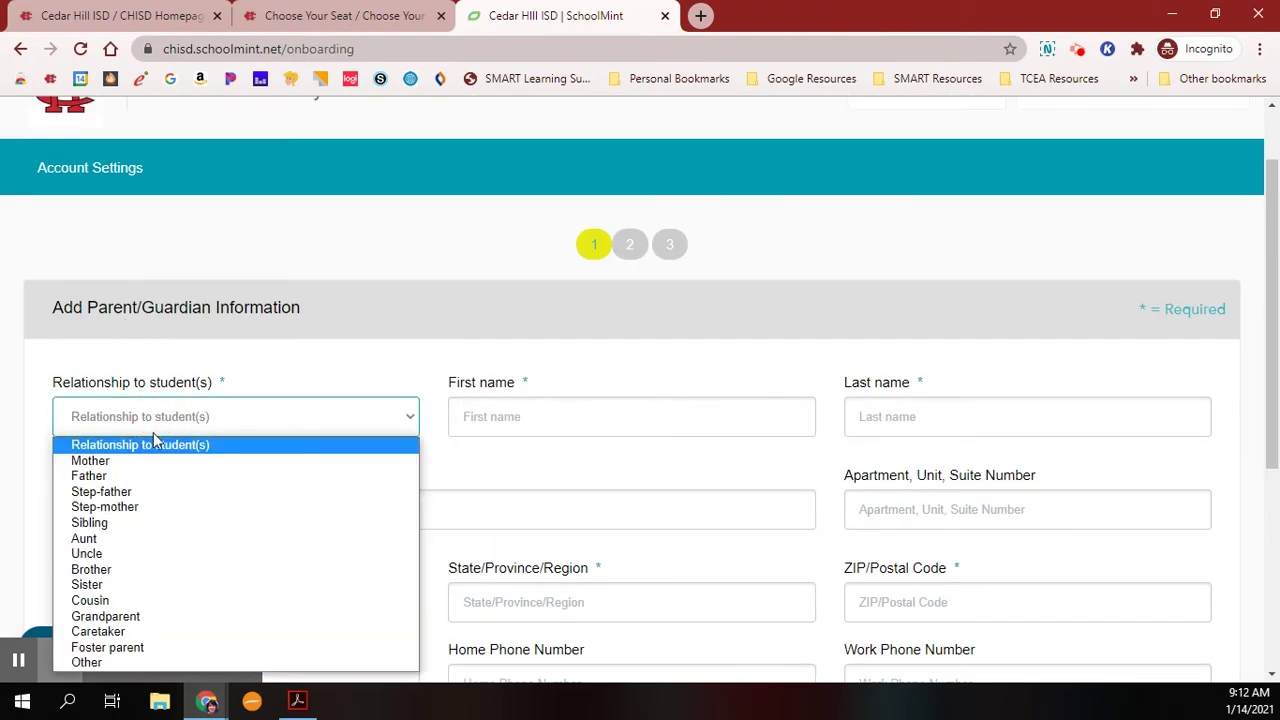
{"action": "left_click", "coordinate": [100, 460]}
{"action": "left_click", "coordinate": [592, 416]}
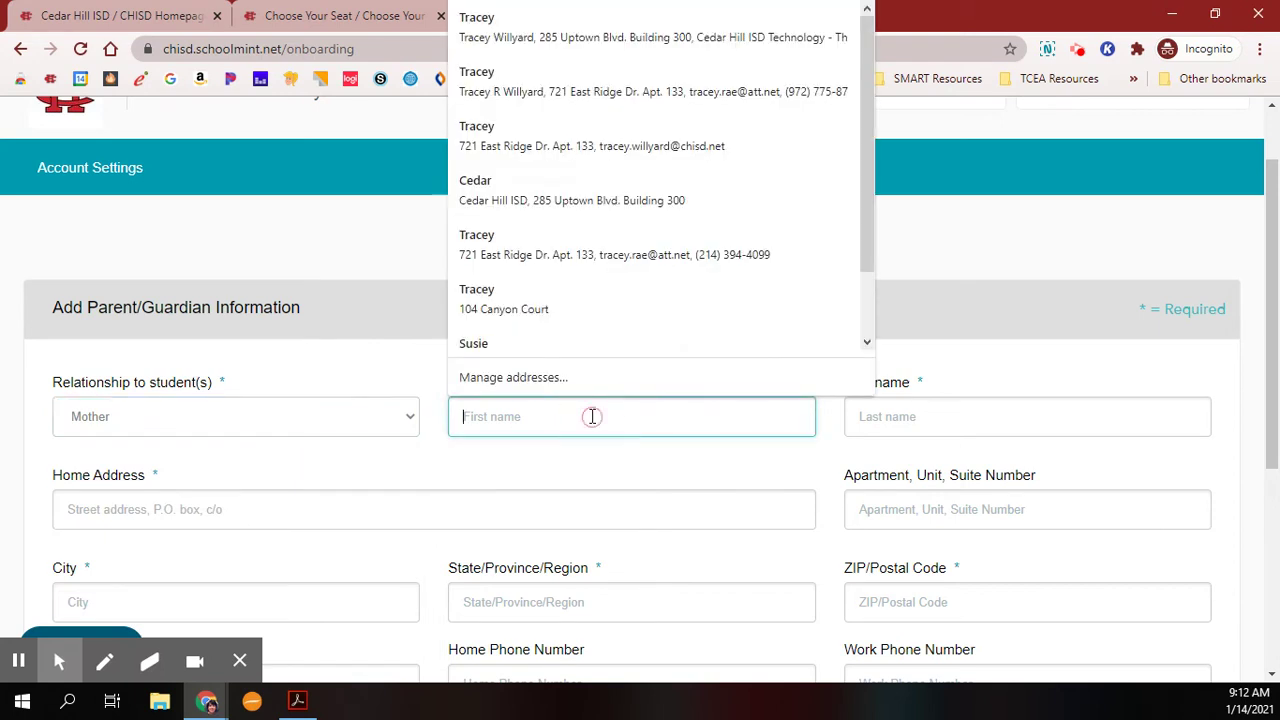
{"action": "type", "text": "Samp"}
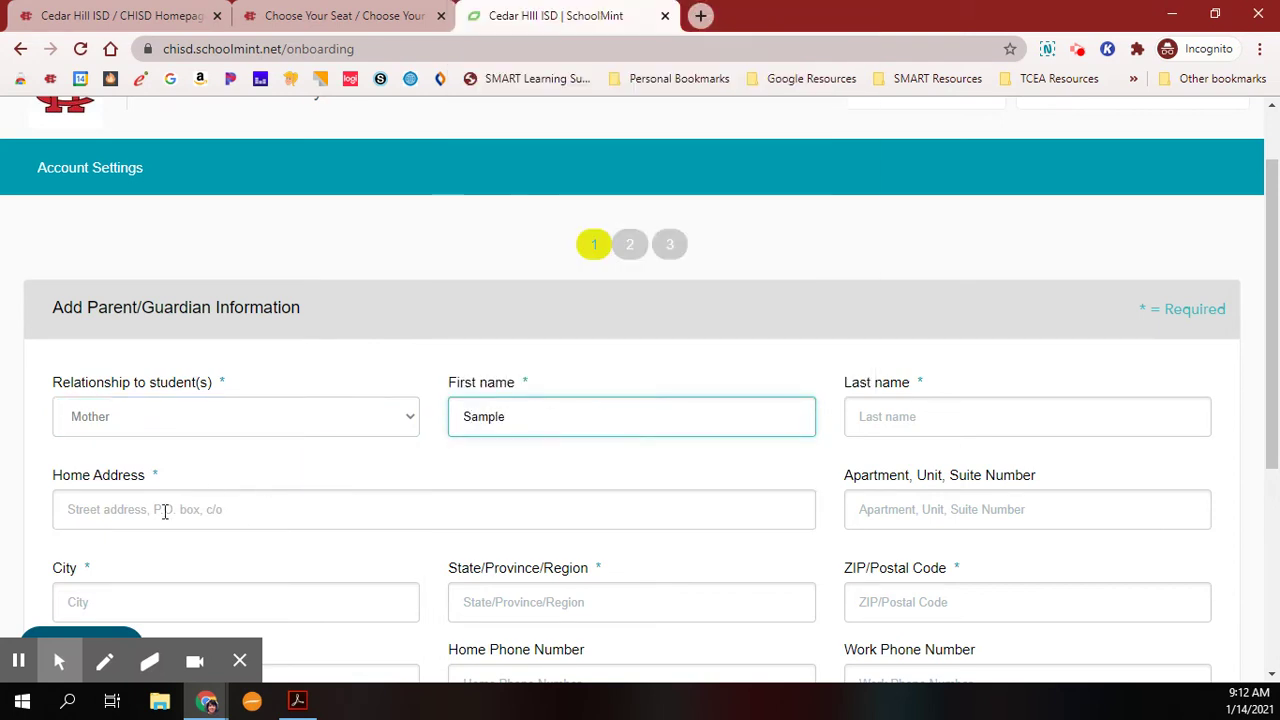
{"action": "type", "text": "le"}
{"action": "left_click", "coordinate": [18, 660]}
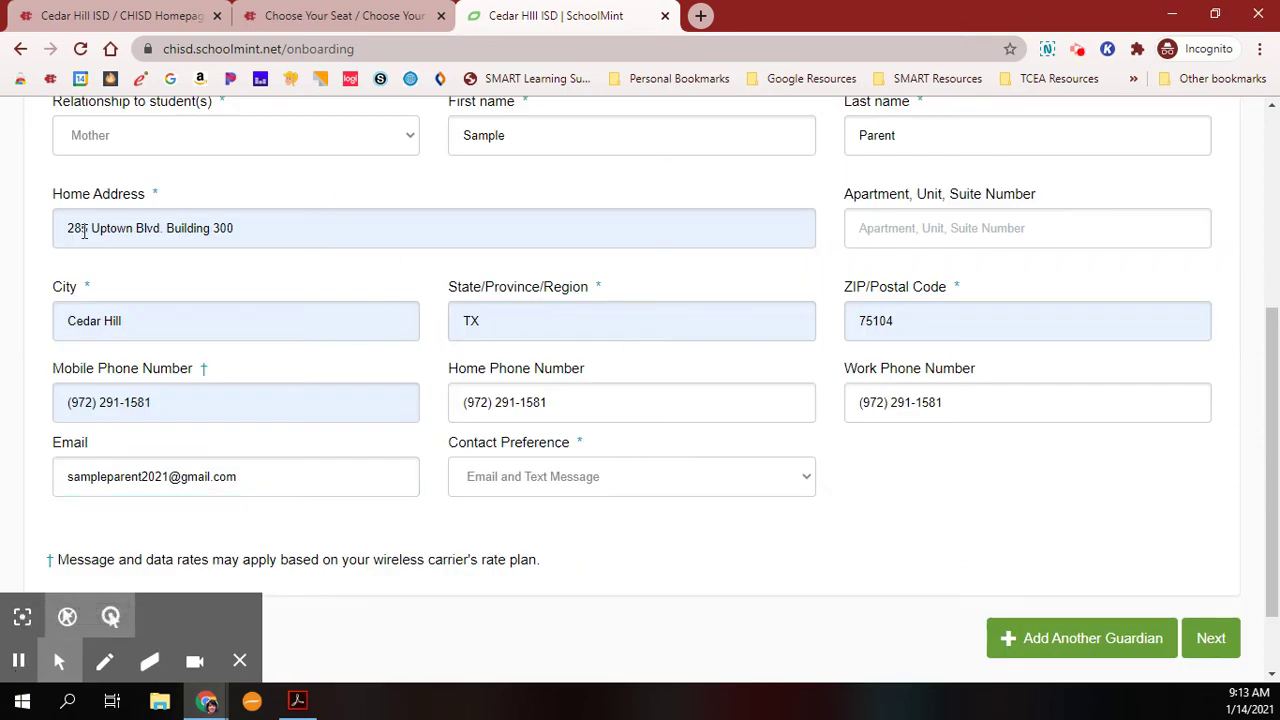
Submit the parent form, accept the corrected Fix Address suggestion, and submit again.
{"action": "left_click", "coordinate": [1209, 639]}
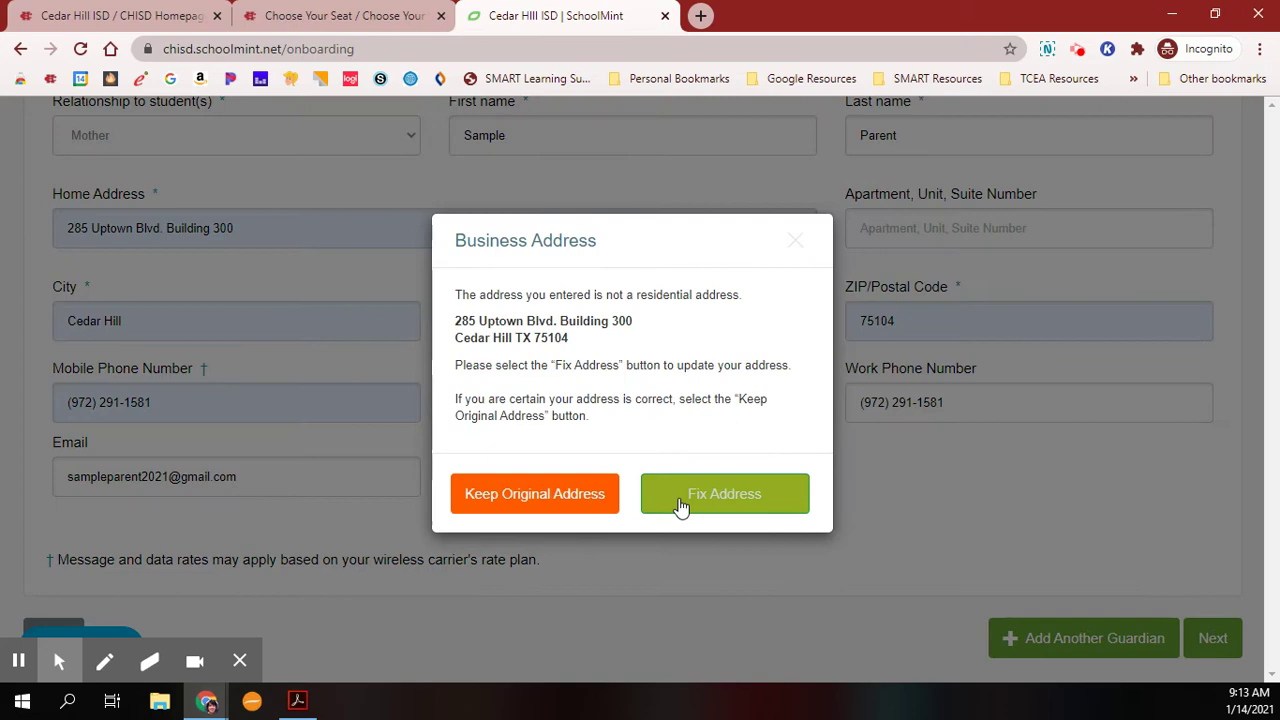
{"action": "left_click", "coordinate": [731, 507]}
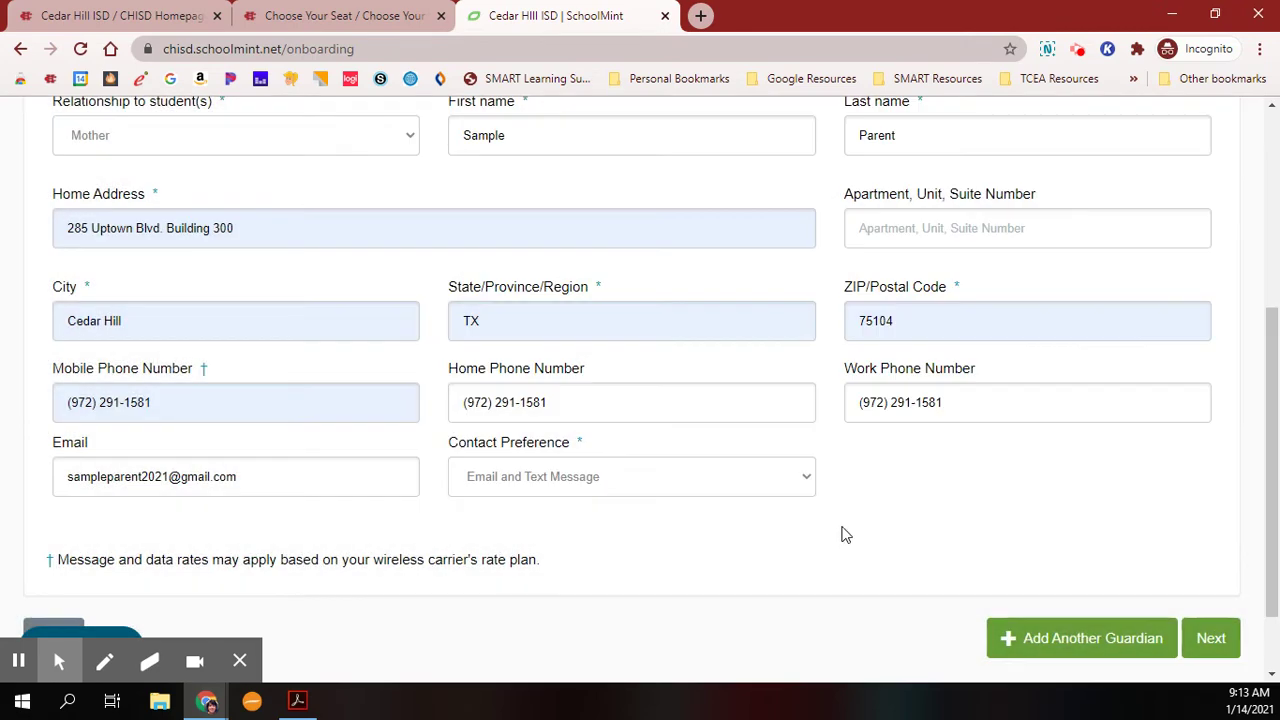
{"action": "left_click", "coordinate": [1222, 645]}
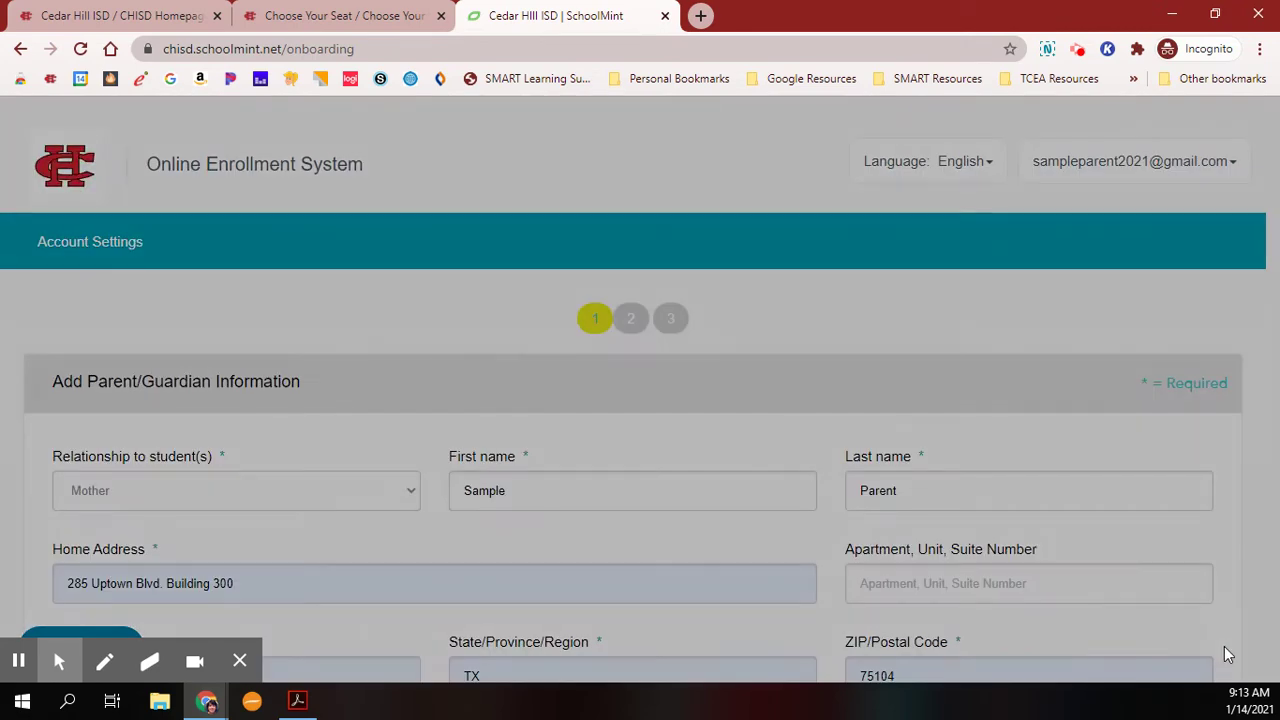
Keep the original address and enter the student's first and last name.
{"action": "left_click", "coordinate": [483, 498]}
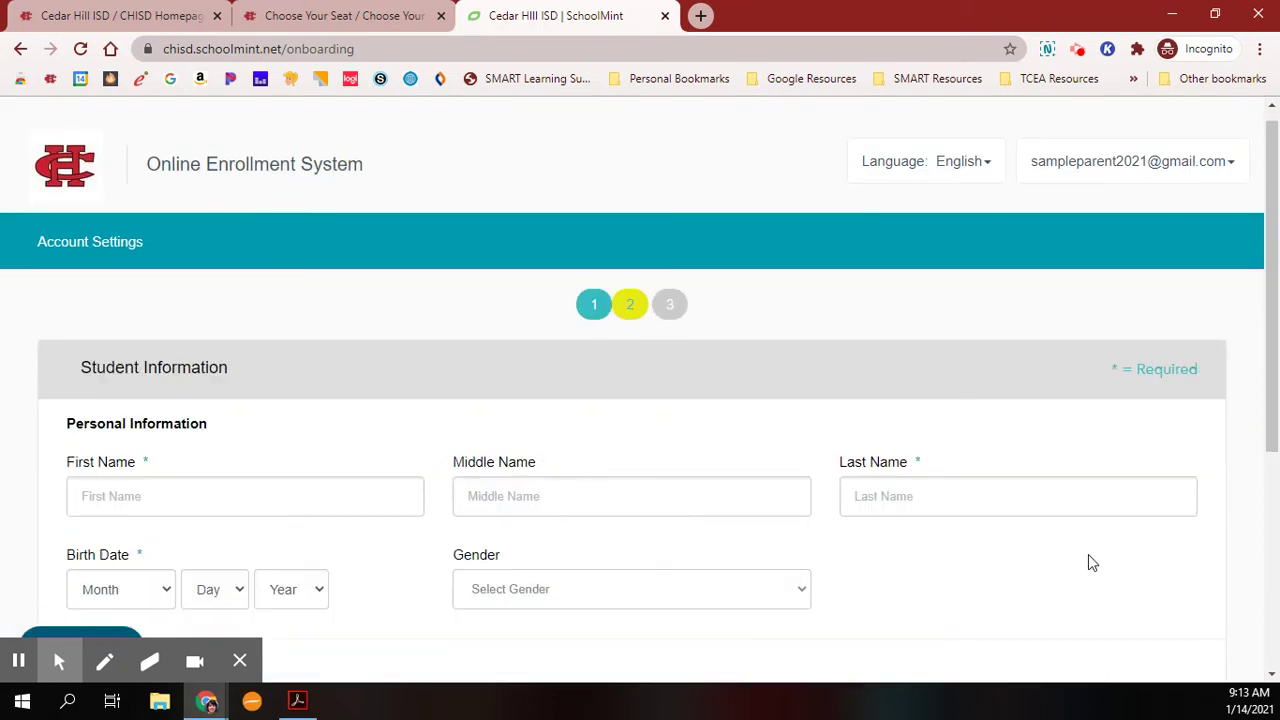
{"action": "scroll", "coordinate": [668, 361], "scroll_direction": "down", "scroll_amount": 1}
{"action": "scroll", "coordinate": [668, 361], "scroll_direction": "down", "scroll_amount": 1}
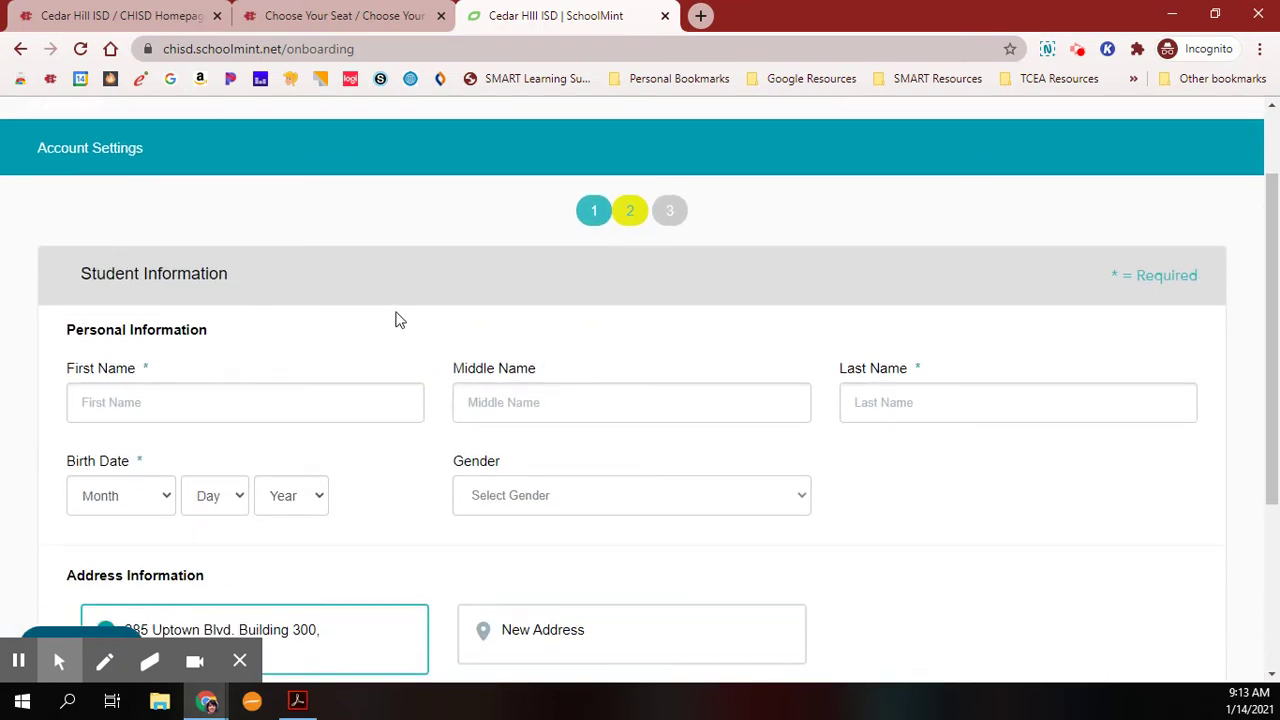
{"action": "left_click", "coordinate": [121, 405]}
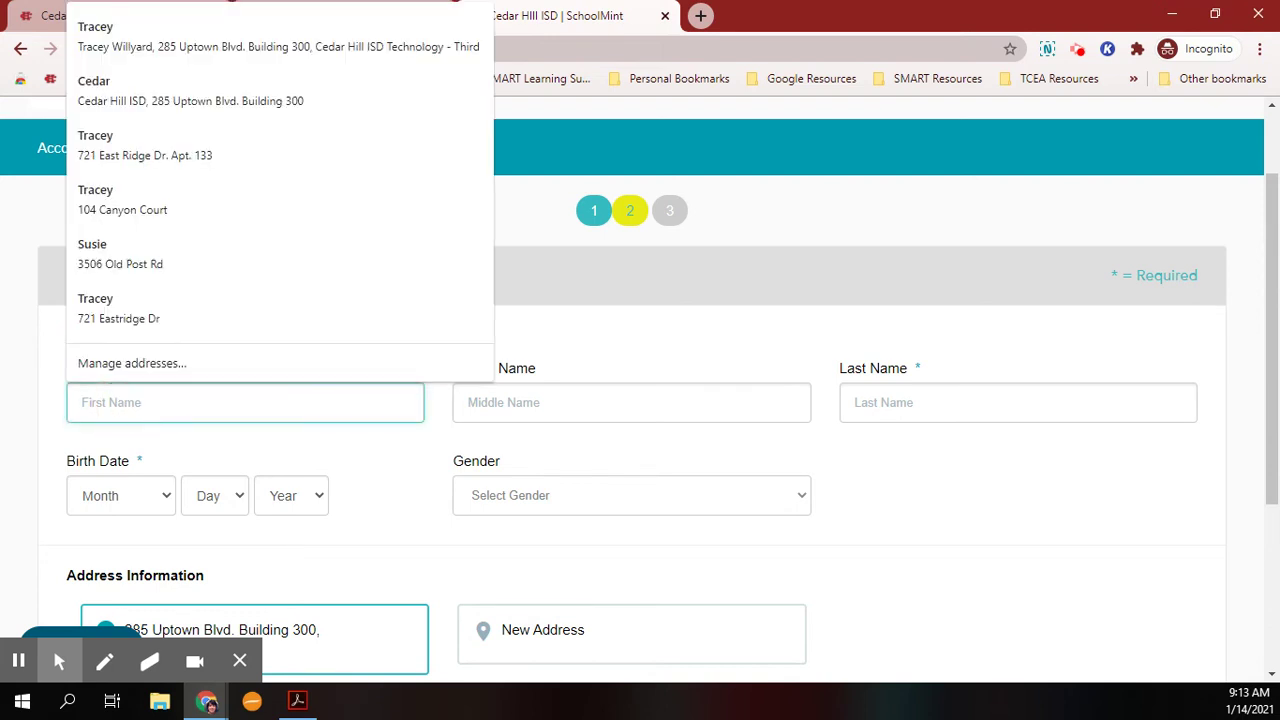
{"action": "type", "text": "Sample"}
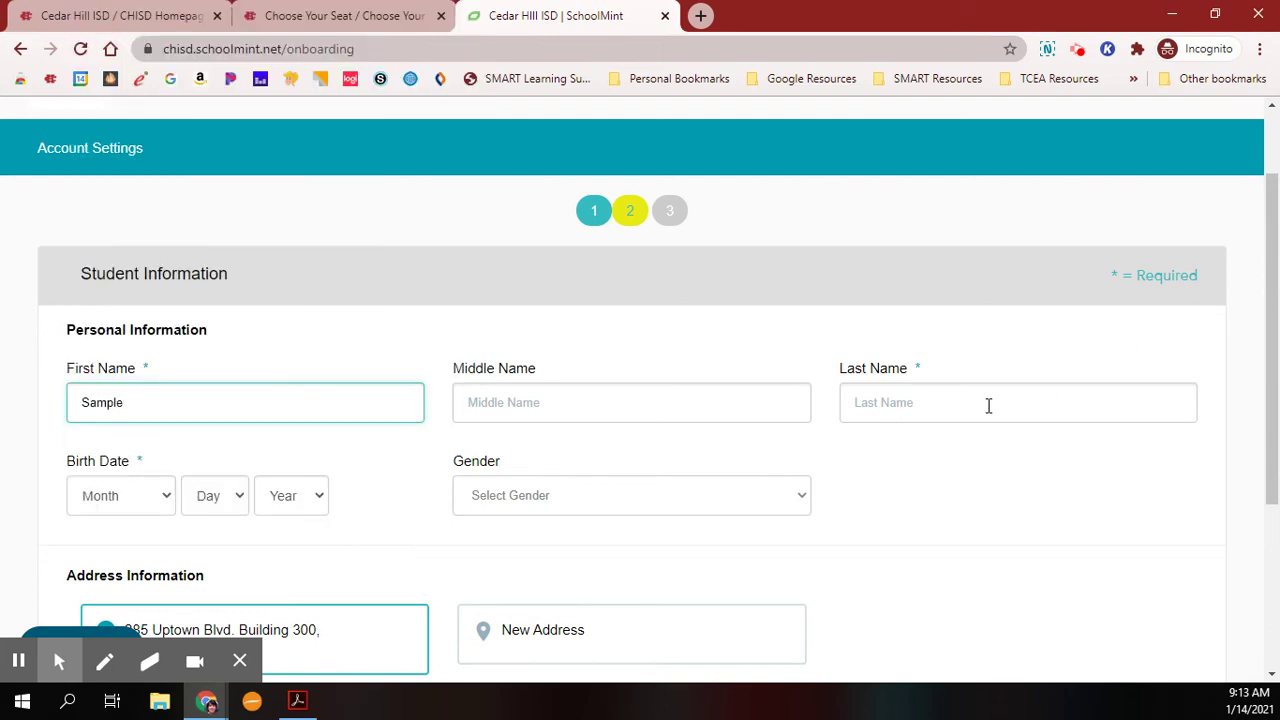
{"action": "left_click", "coordinate": [988, 405]}
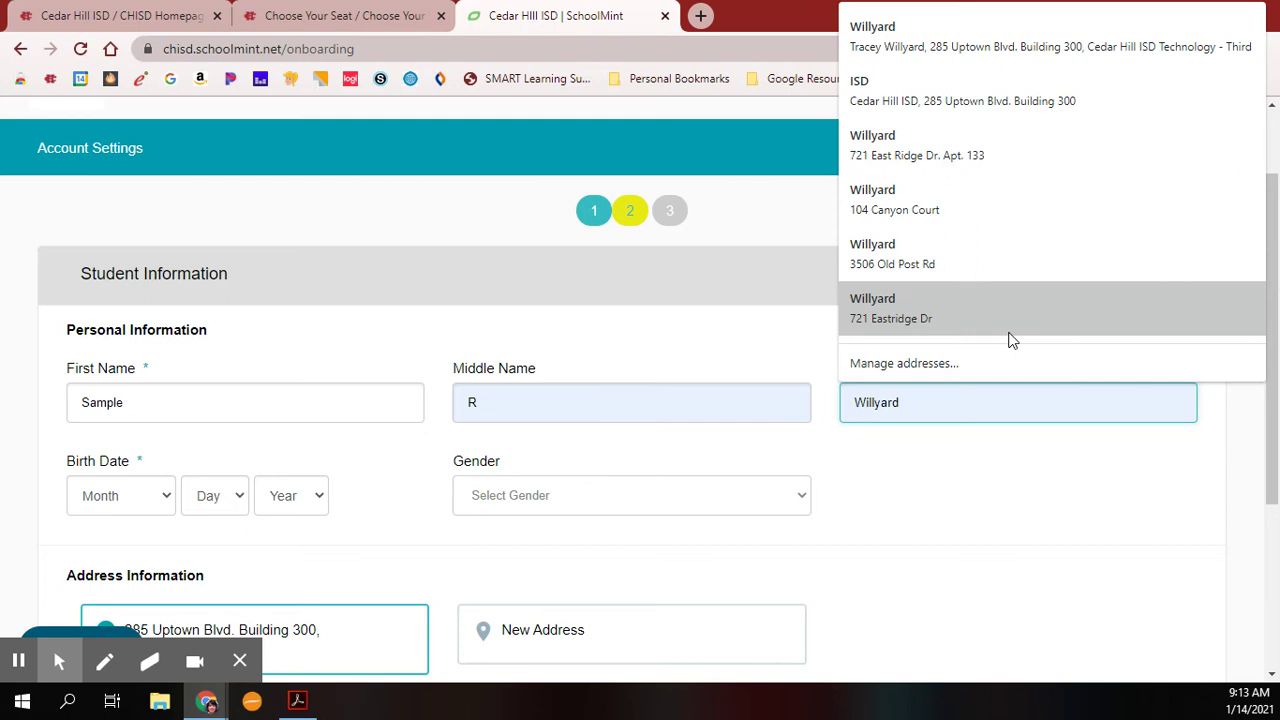
{"action": "type", "text": "Student"}
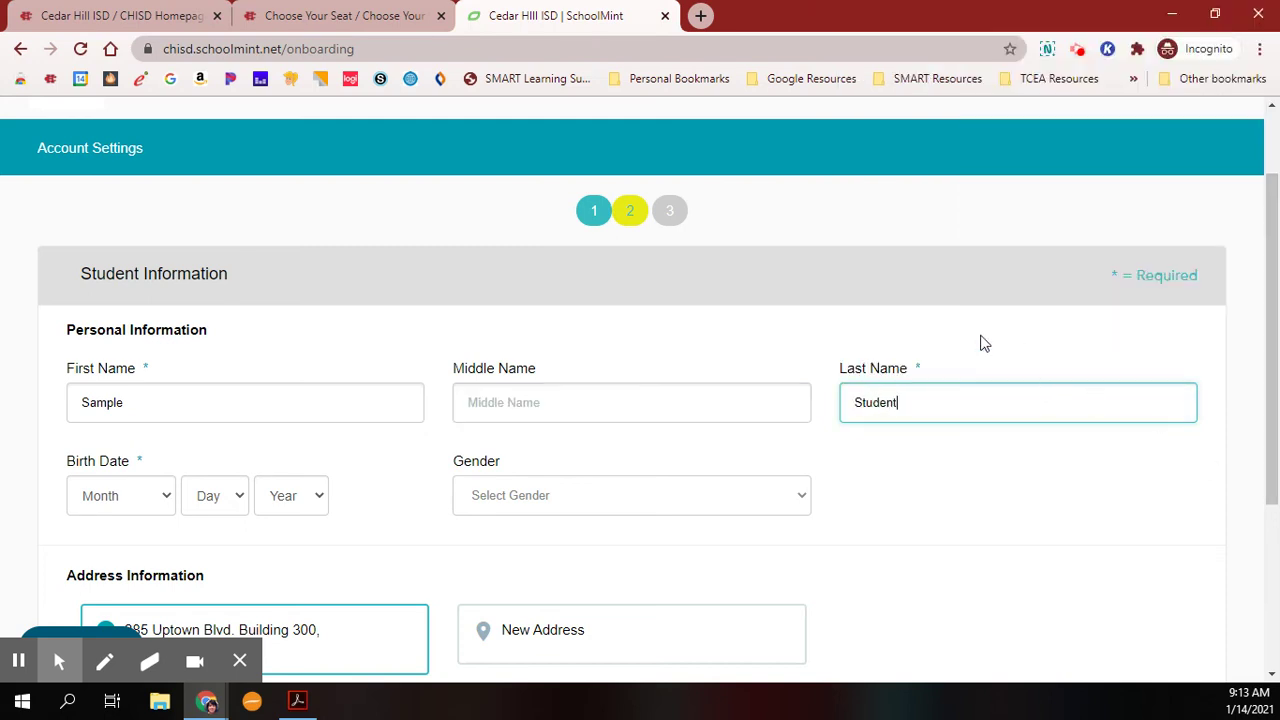
{"action": "scroll", "coordinate": [985, 489], "scroll_direction": "down", "scroll_amount": 2}
{"action": "left_click", "coordinate": [160, 312]}
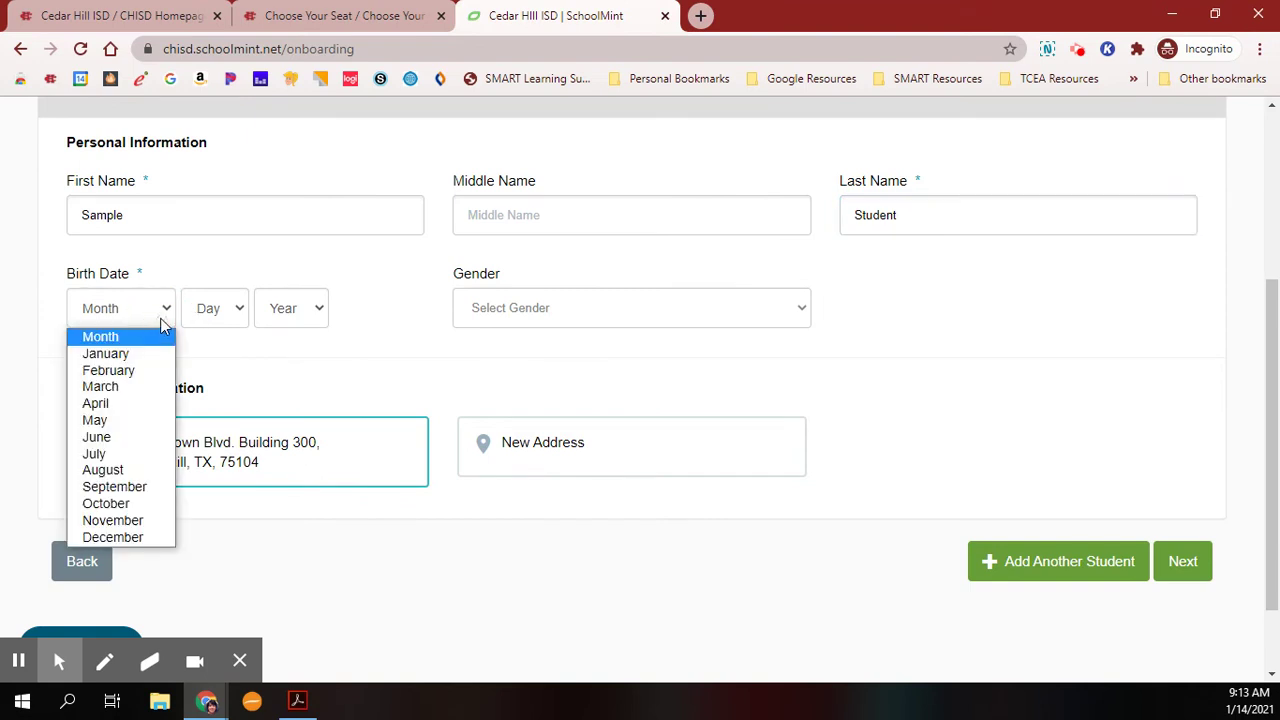
{"action": "left_click", "coordinate": [141, 360]}
{"action": "left_click", "coordinate": [209, 315]}
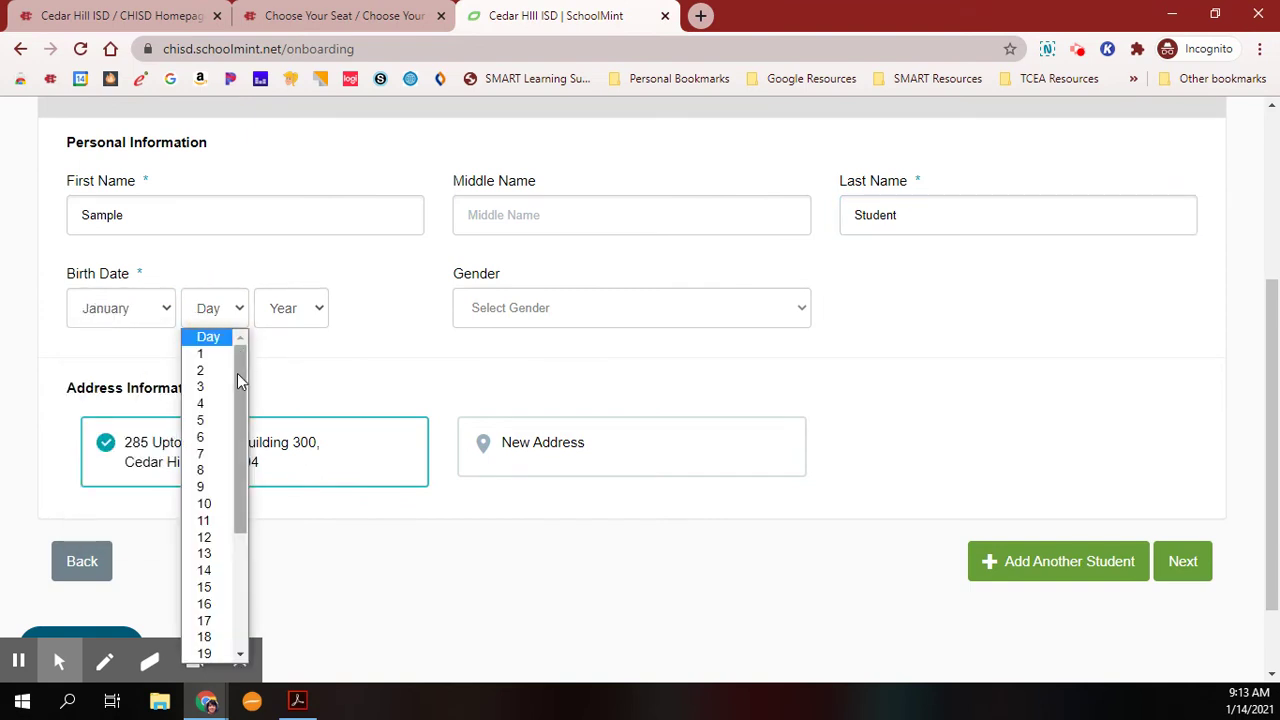
{"action": "left_click", "coordinate": [204, 524]}
{"action": "left_click", "coordinate": [289, 308]}
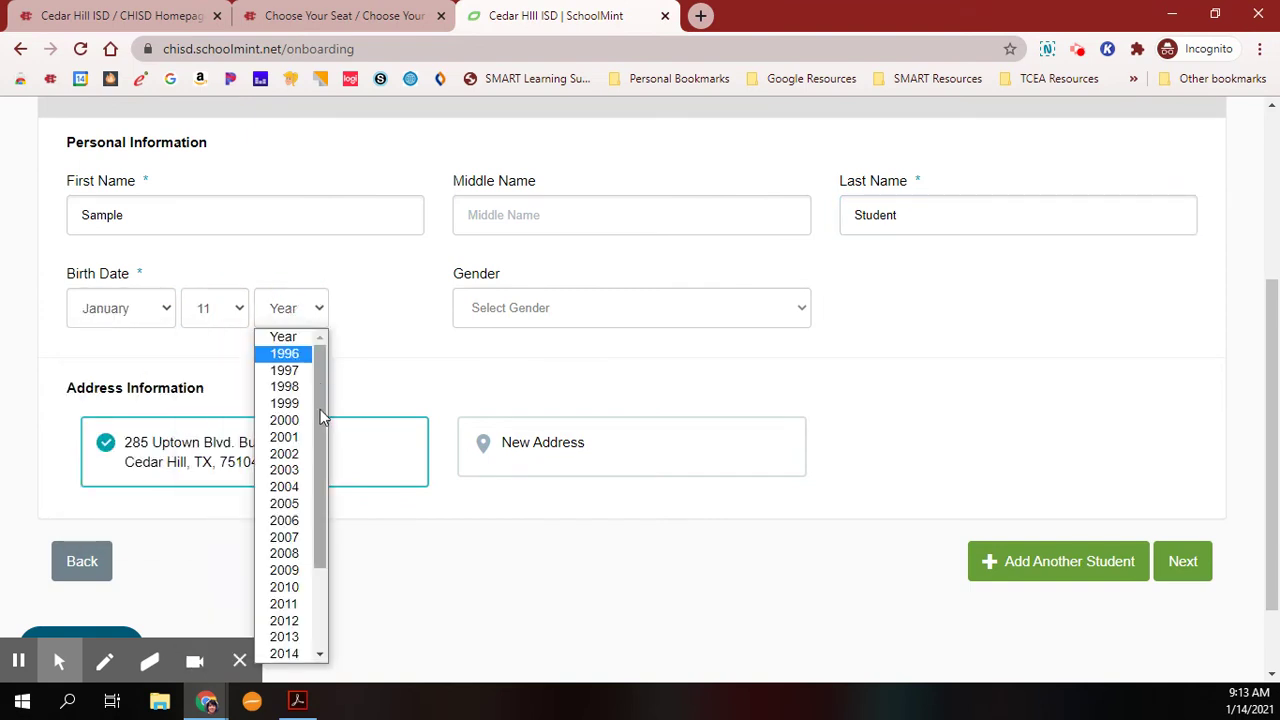
{"action": "scroll", "coordinate": [300, 640], "scroll_direction": "down", "scroll_amount": 1}
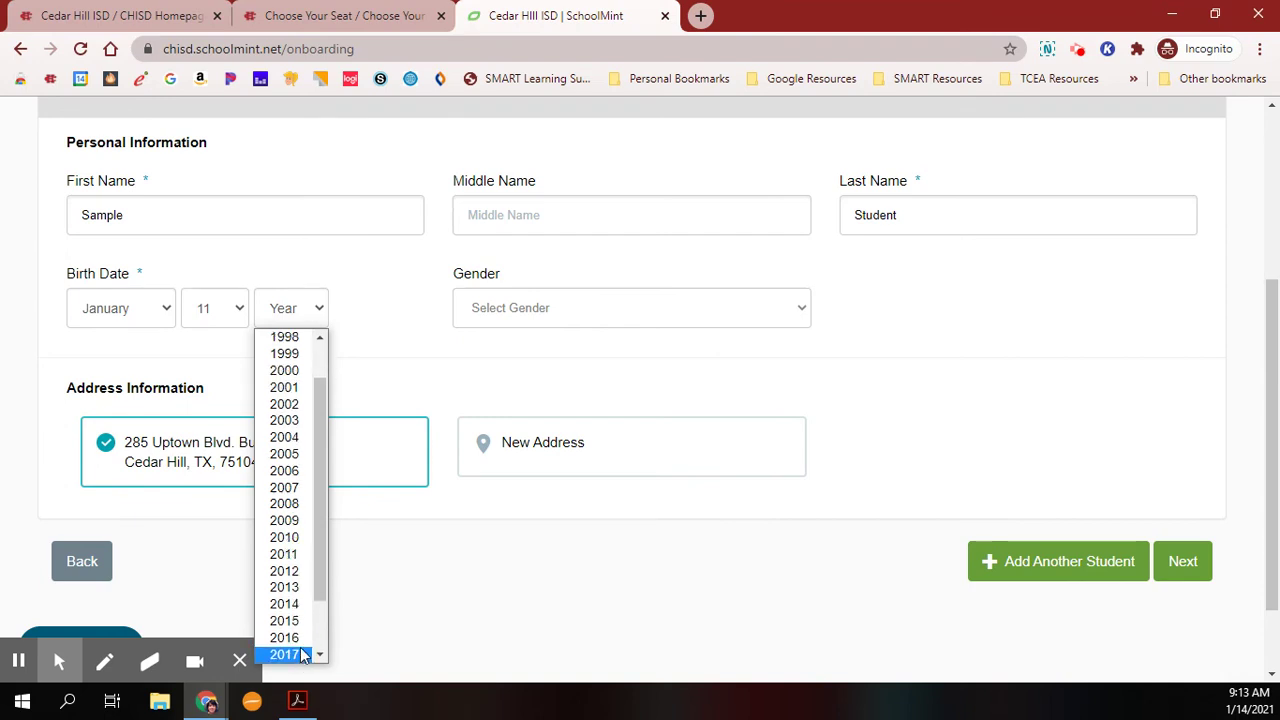
{"action": "left_click", "coordinate": [308, 645]}
{"action": "left_click", "coordinate": [538, 316]}
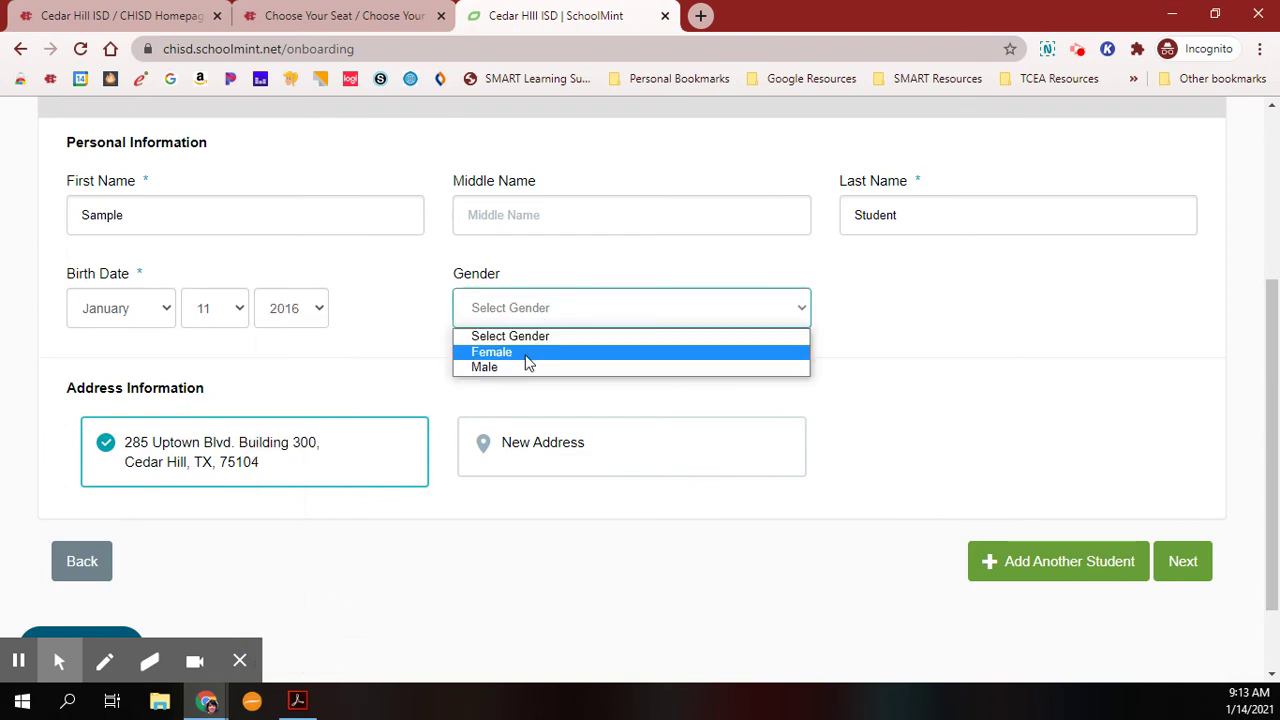
{"action": "left_click", "coordinate": [523, 352]}
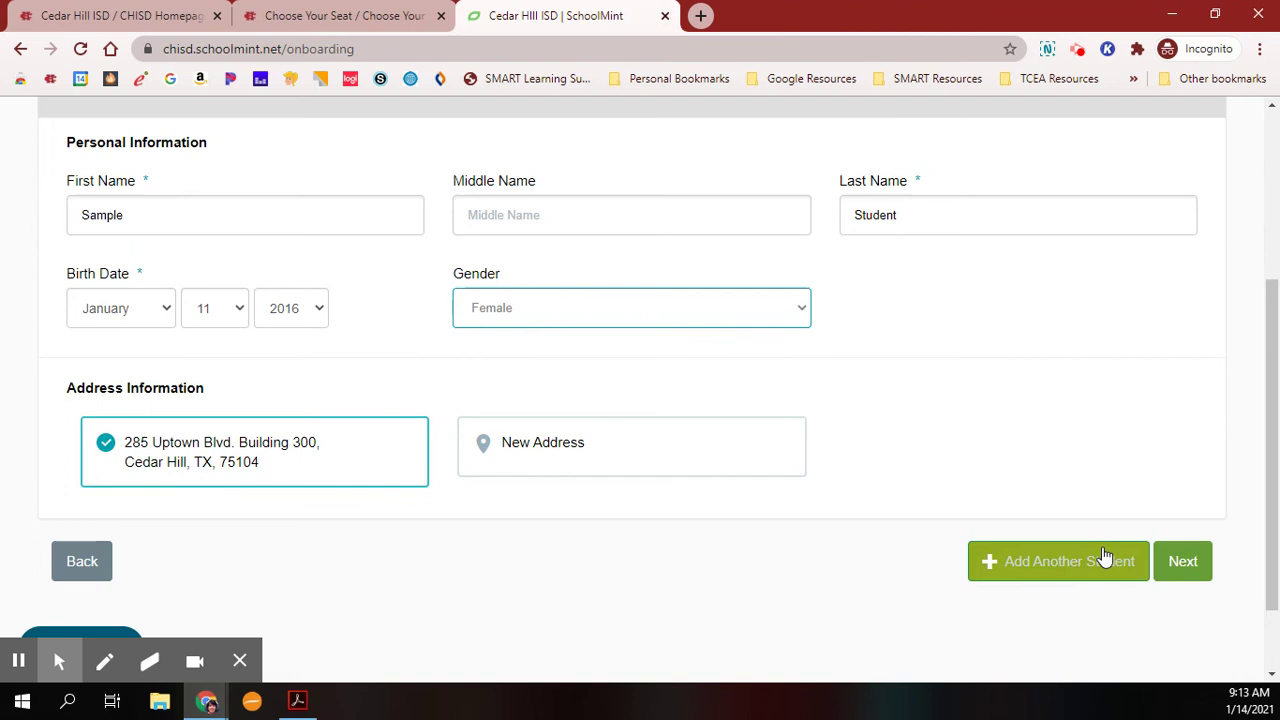
{"action": "left_click", "coordinate": [1194, 571]}
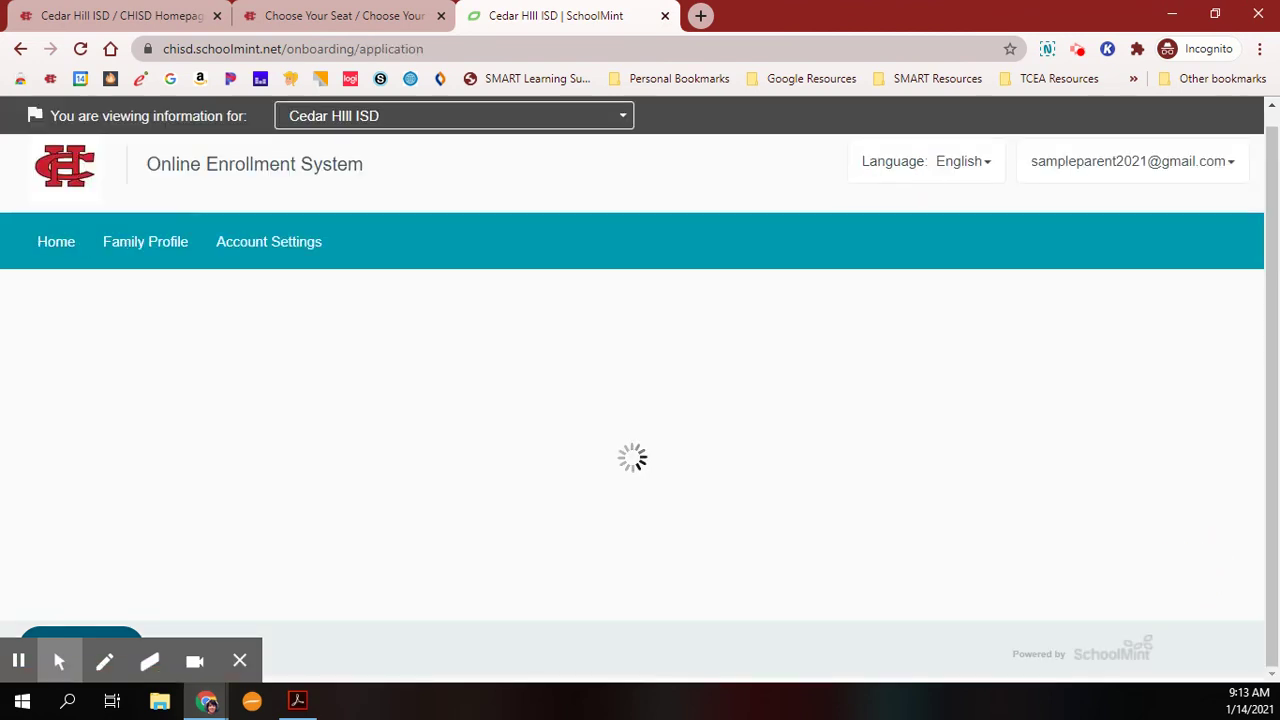
Answer Yes to attending a district school and set the current school to Other - CHISD School.
{"action": "scroll", "coordinate": [1050, 420], "scroll_direction": "down", "scroll_amount": 1}
{"action": "scroll", "coordinate": [998, 377], "scroll_direction": "down", "scroll_amount": 3}
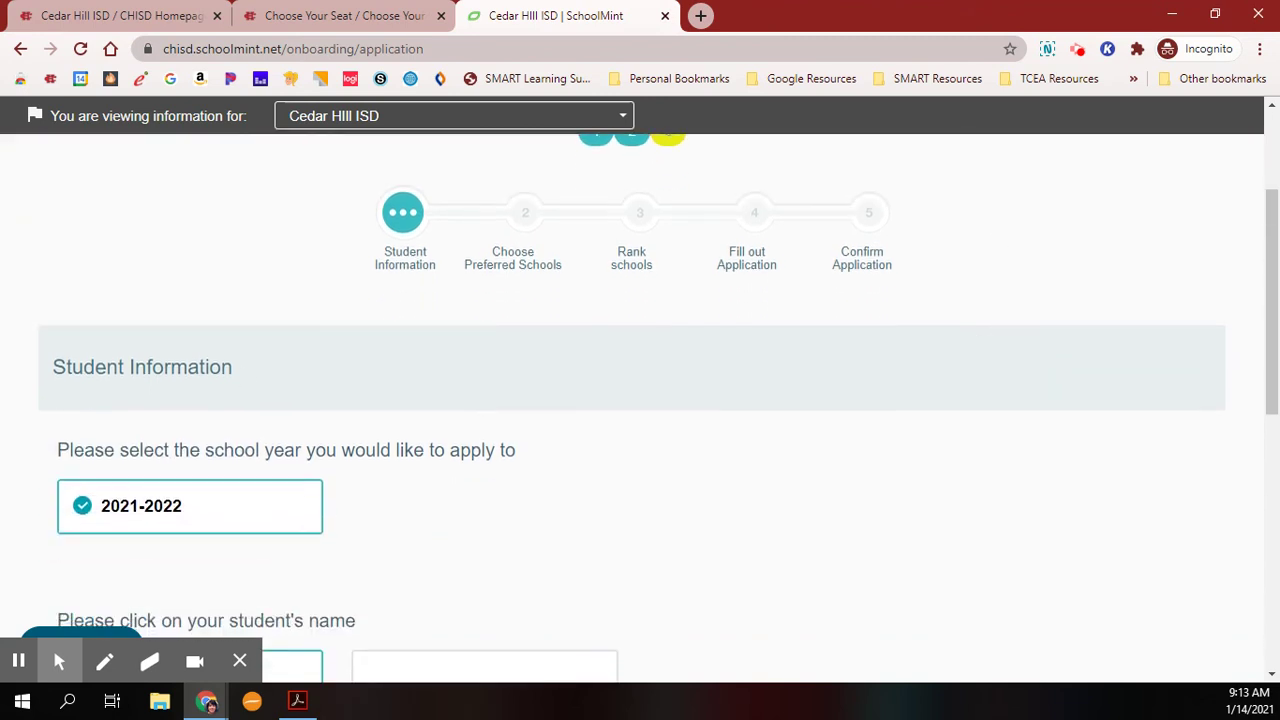
{"action": "scroll", "coordinate": [680, 420], "scroll_direction": "down", "scroll_amount": 2}
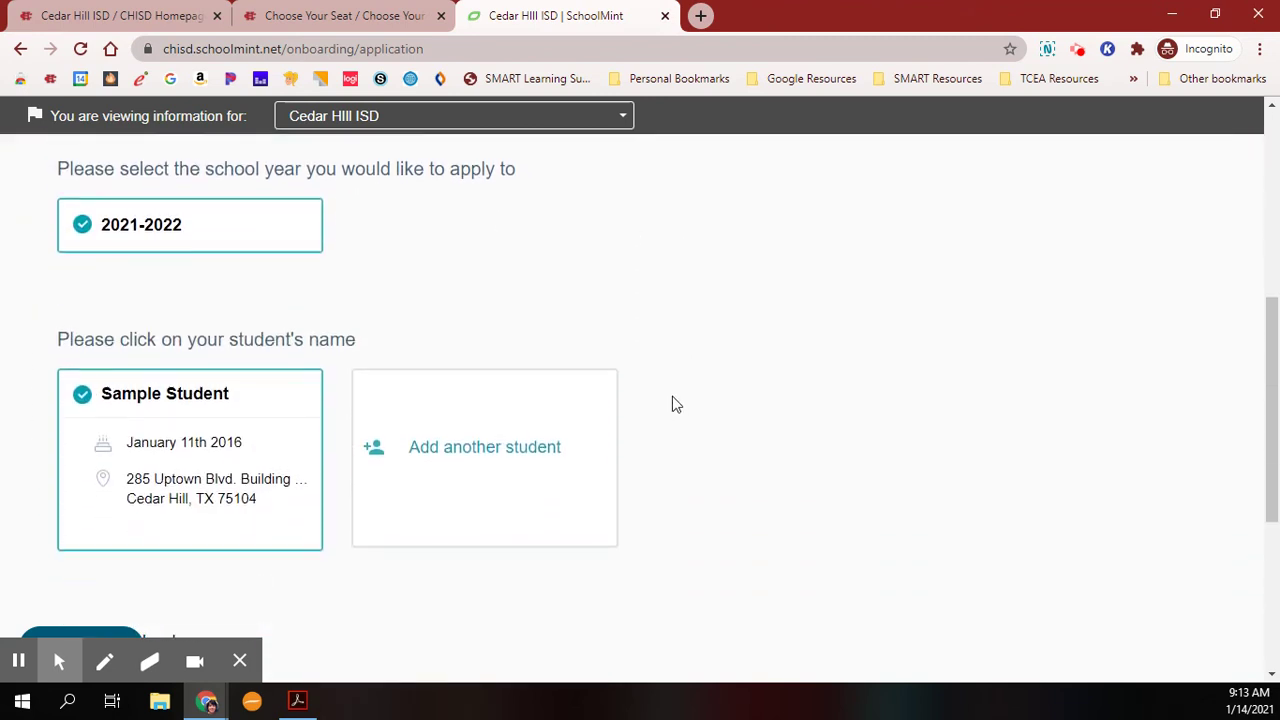
{"action": "scroll", "coordinate": [302, 515], "scroll_direction": "down", "scroll_amount": 3}
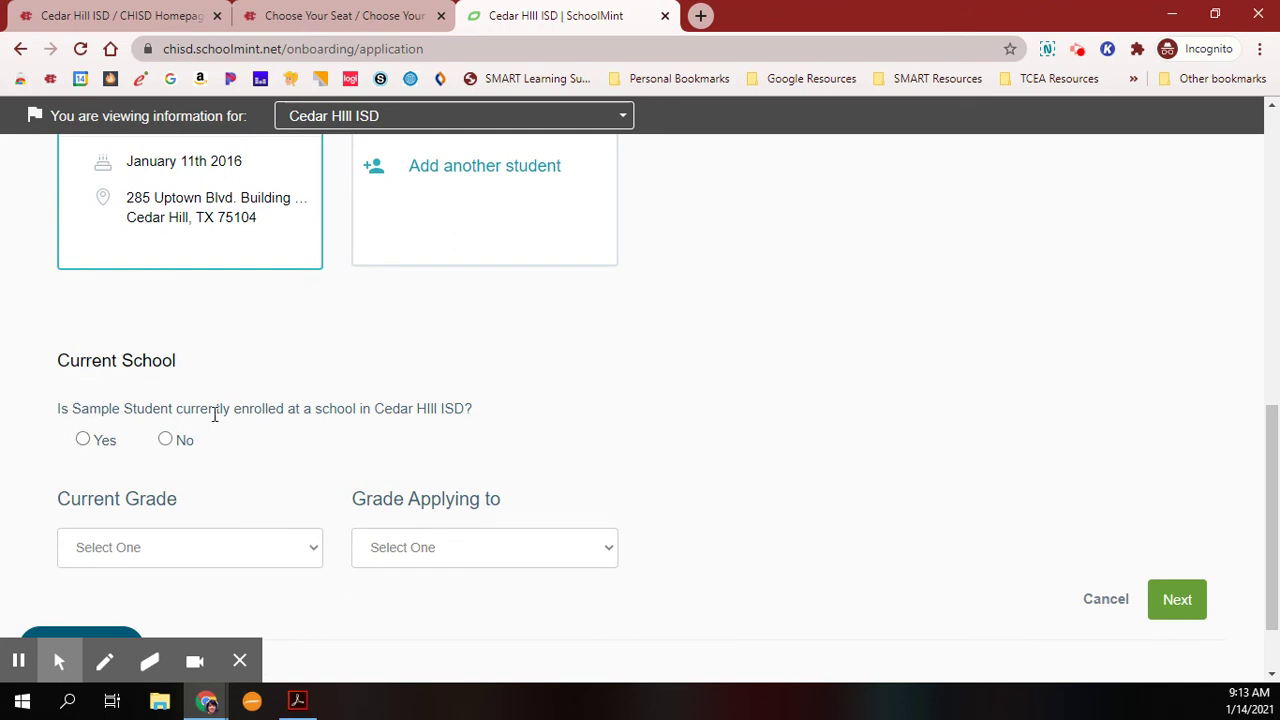
{"action": "left_click", "coordinate": [83, 439]}
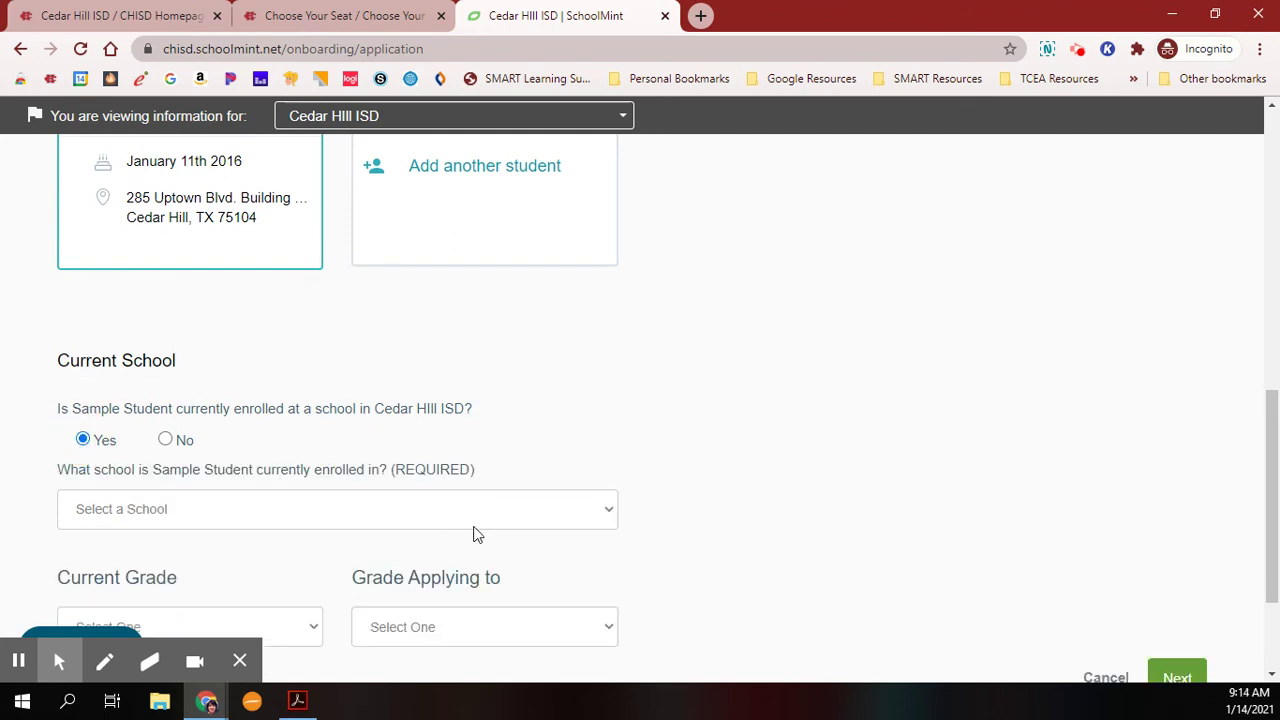
{"action": "left_click", "coordinate": [222, 518]}
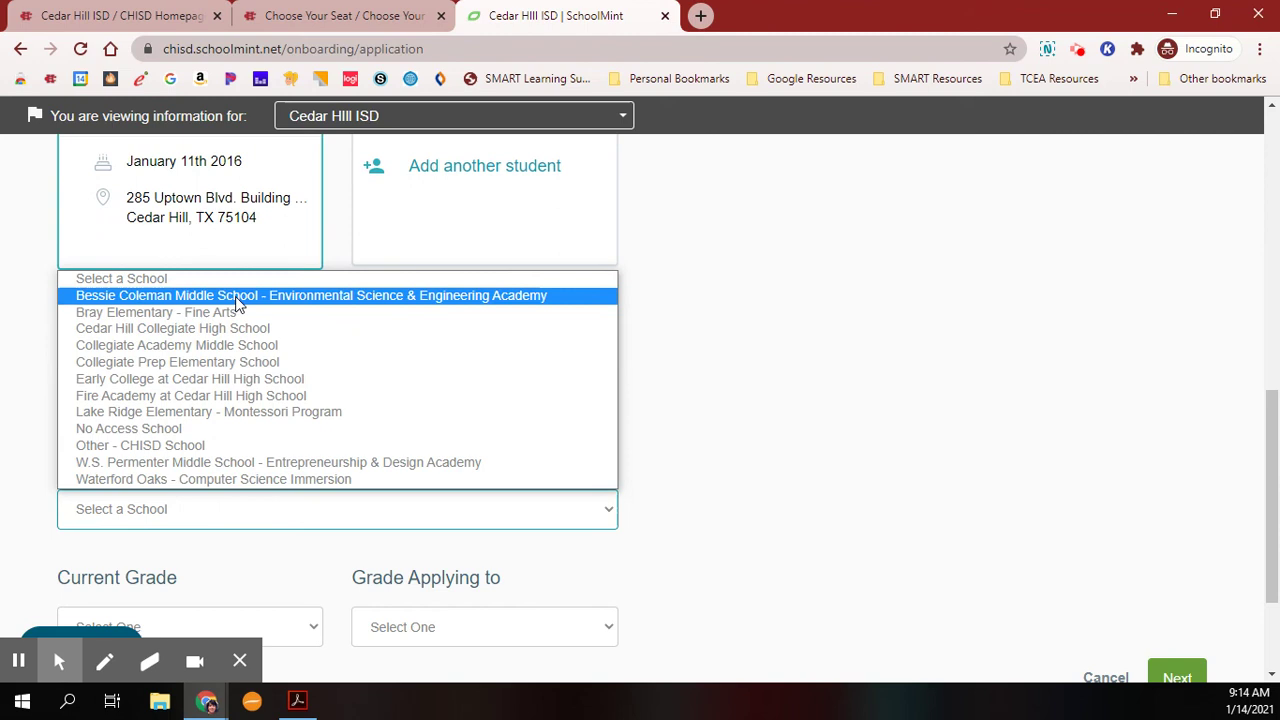
{"action": "left_click", "coordinate": [197, 450]}
Set current grade to Kindergarten and grade applying to First Grade, then continue.
{"action": "scroll", "coordinate": [583, 403], "scroll_direction": "down", "scroll_amount": 2}
{"action": "left_click", "coordinate": [220, 465]}
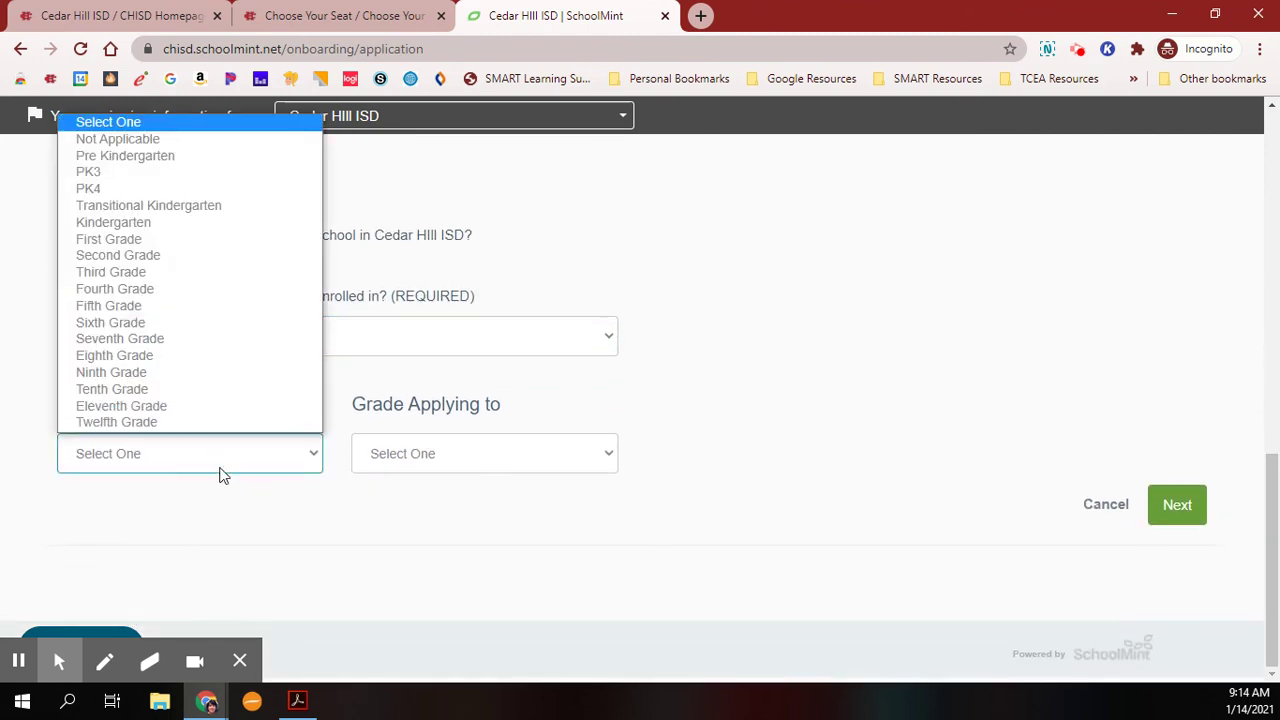
{"action": "left_click", "coordinate": [168, 224]}
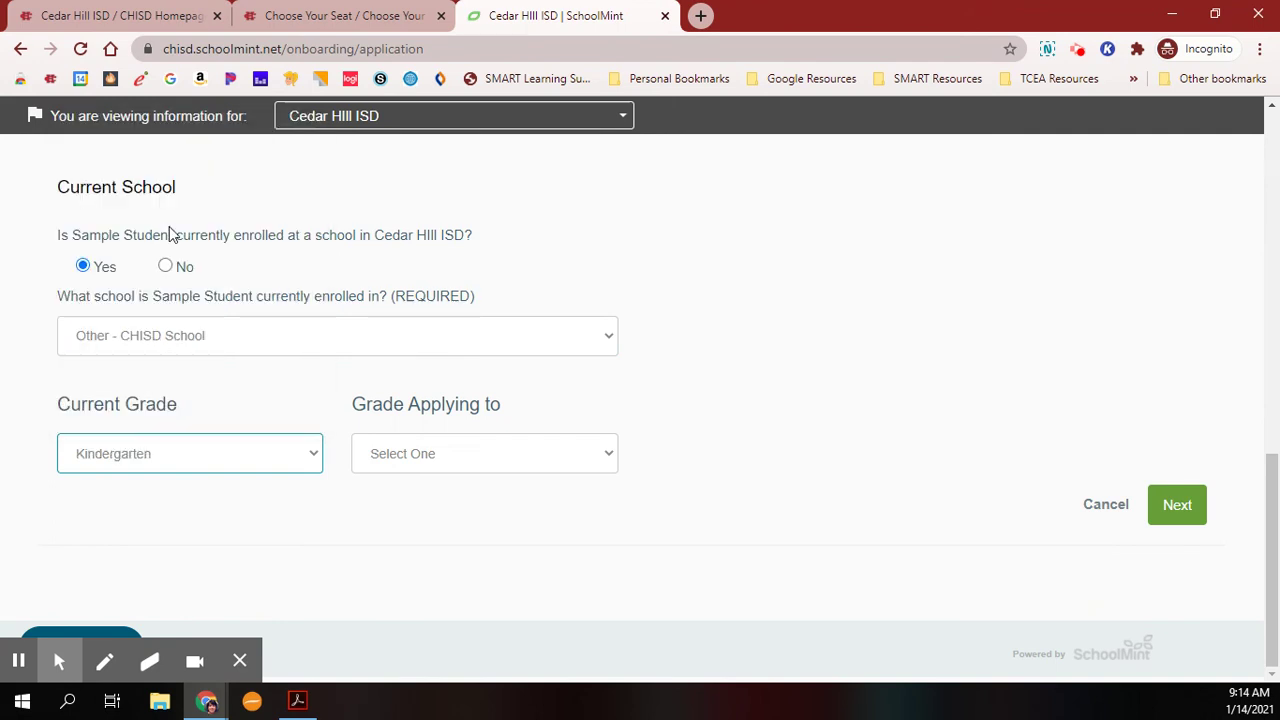
{"action": "left_click", "coordinate": [540, 465]}
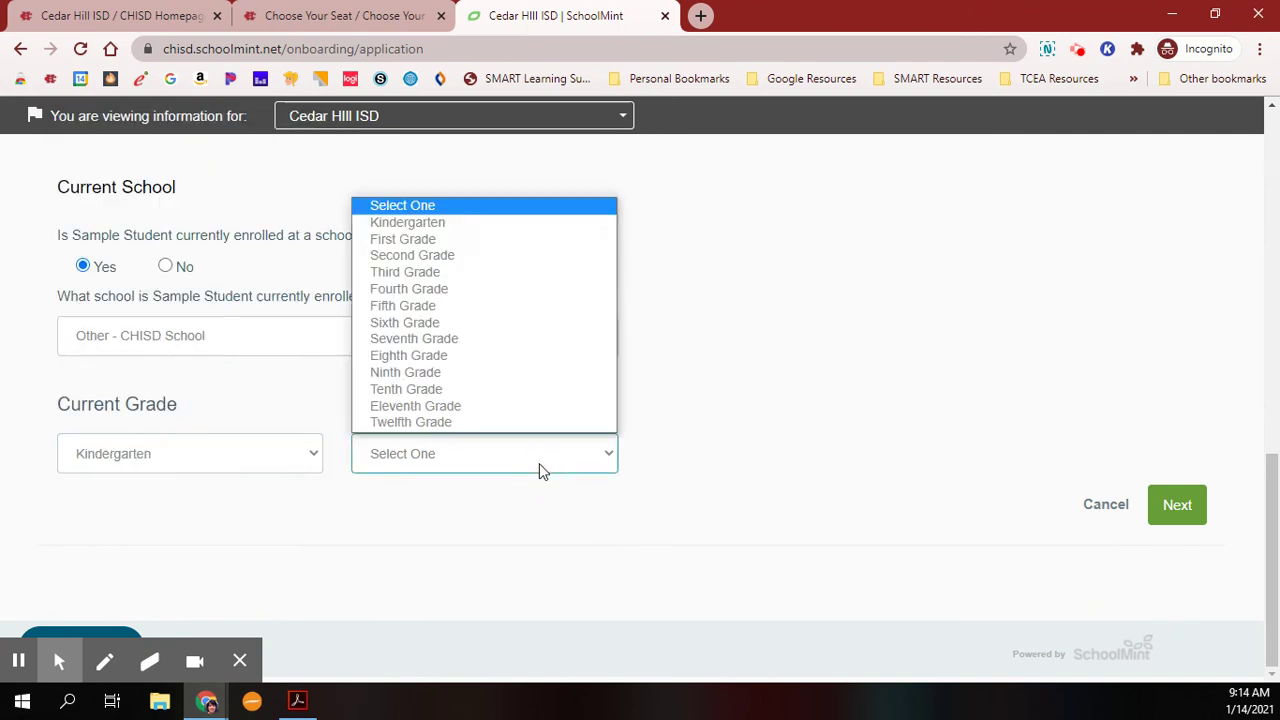
{"action": "left_click", "coordinate": [505, 242]}
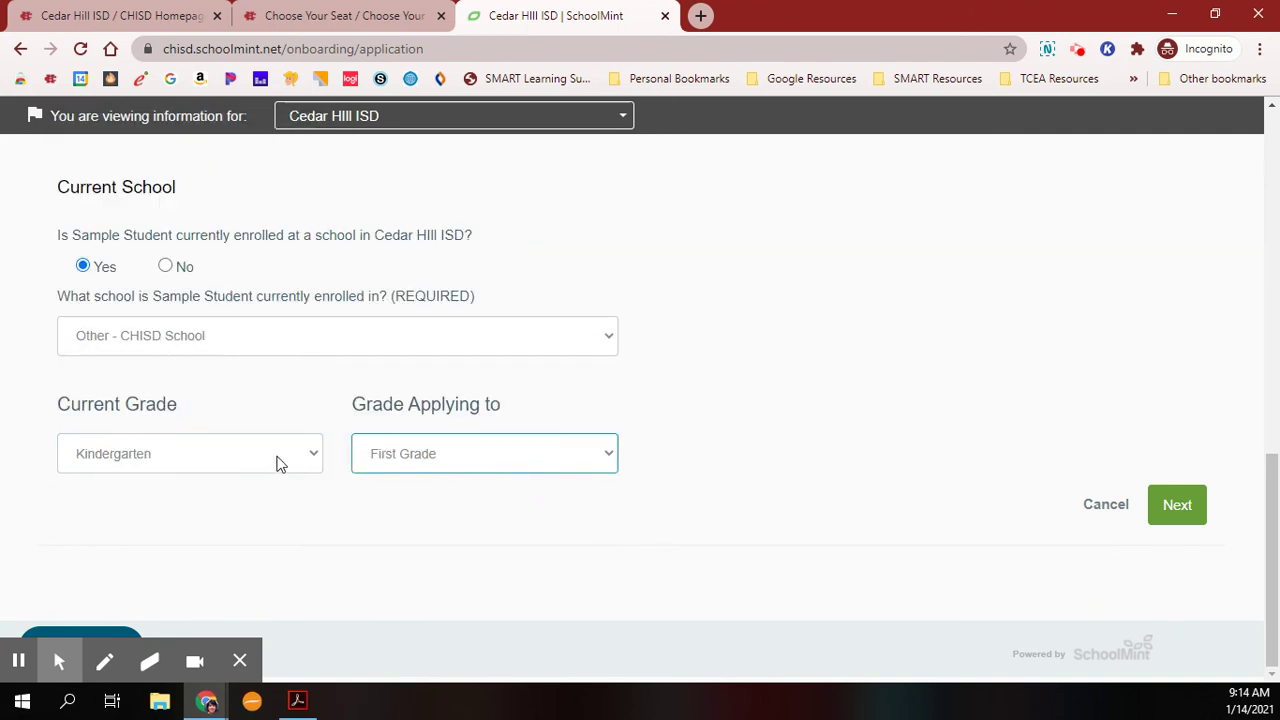
{"action": "left_click", "coordinate": [1183, 507]}
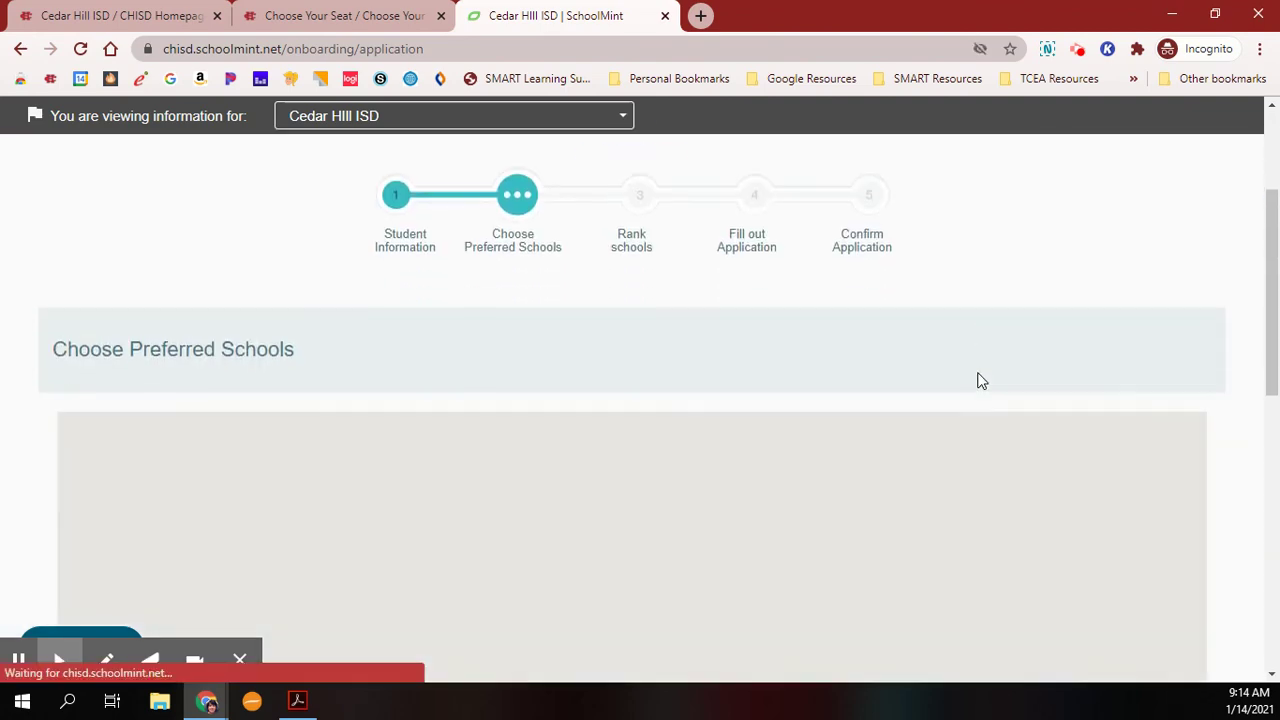
{"action": "scroll", "coordinate": [980, 380], "scroll_direction": "down", "scroll_amount": 3}
{"action": "scroll", "coordinate": [762, 440], "scroll_direction": "down", "scroll_amount": 3}
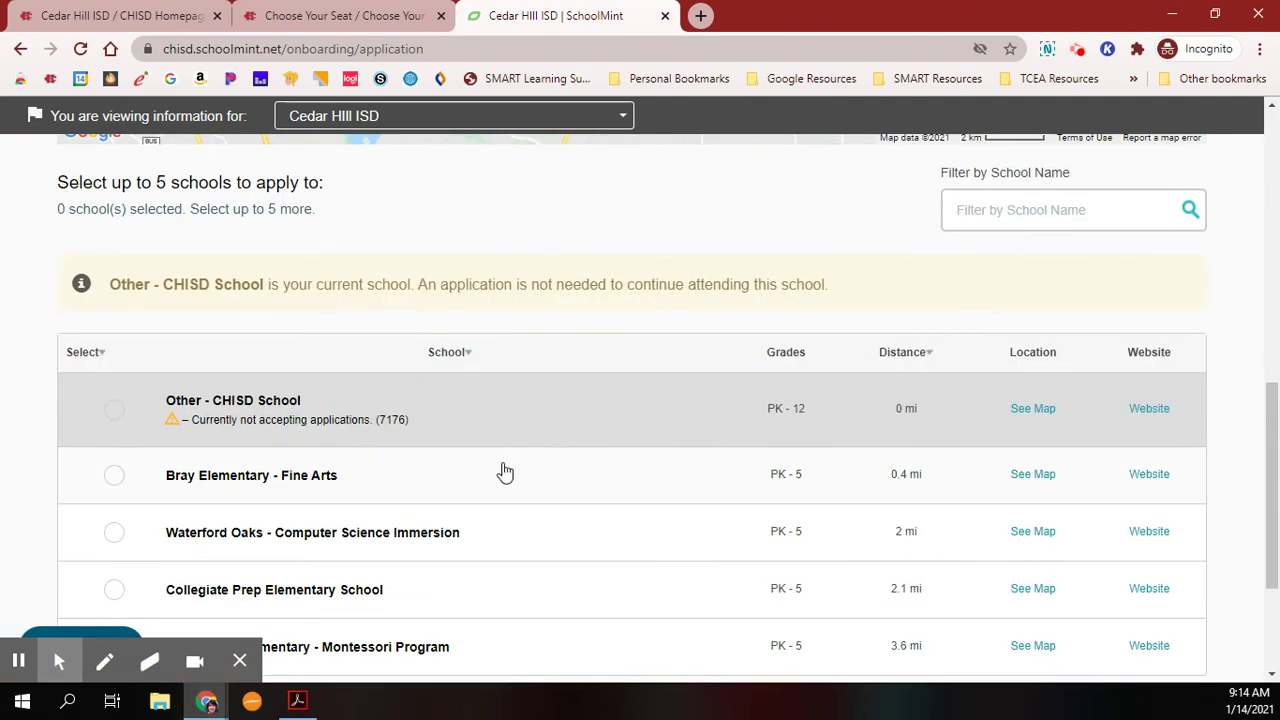
{"action": "scroll", "coordinate": [510, 472], "scroll_direction": "down", "scroll_amount": 3}
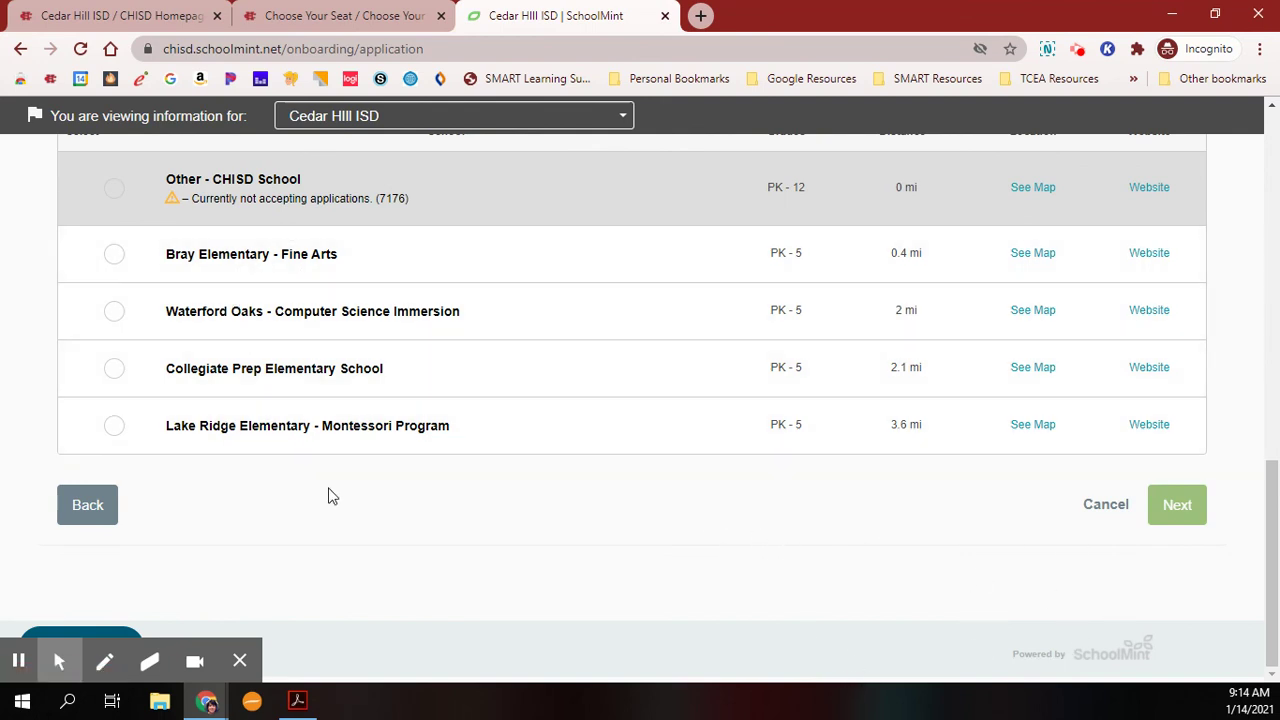
{"action": "scroll", "coordinate": [574, 500], "scroll_direction": "up", "scroll_amount": 10}
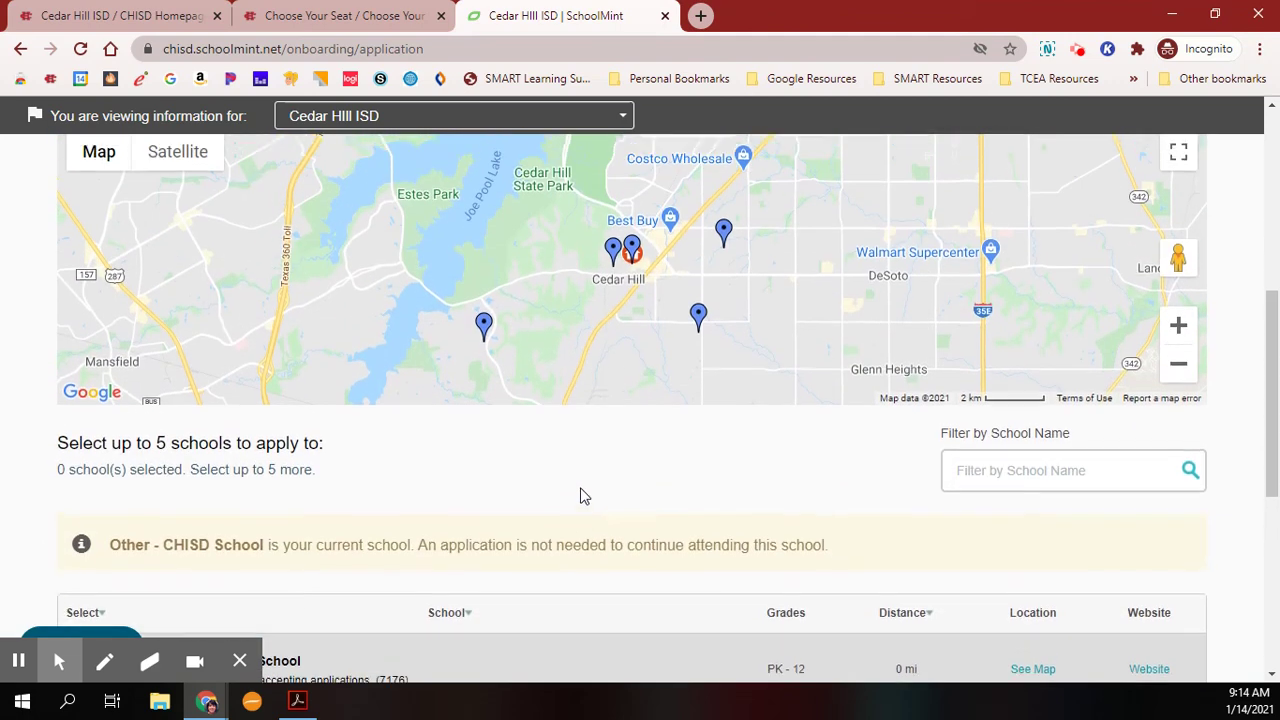